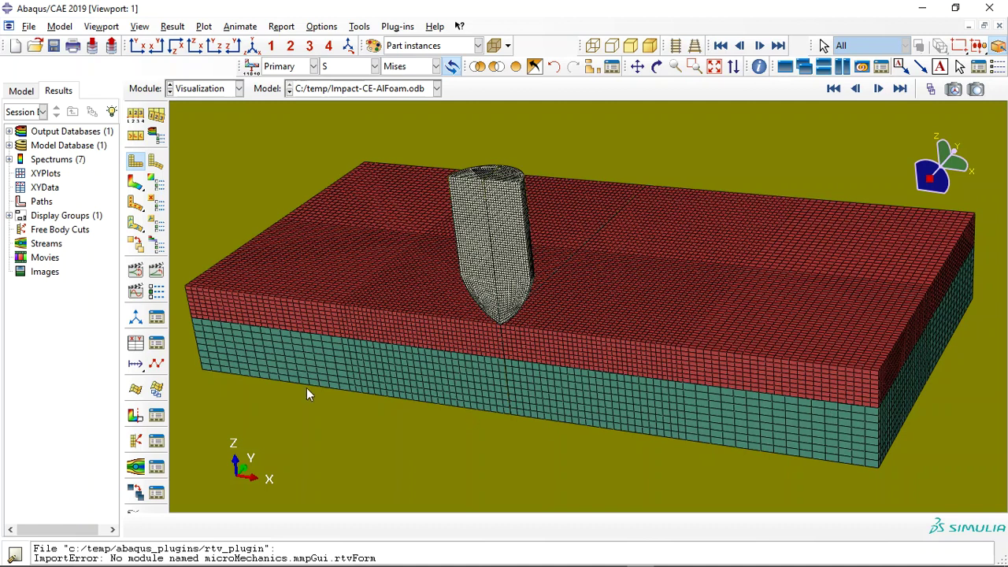
# - Plot Mises stress contours on the deformed plate and bullet, zoomed onto the impact zone
pyautogui.click(131, 183)
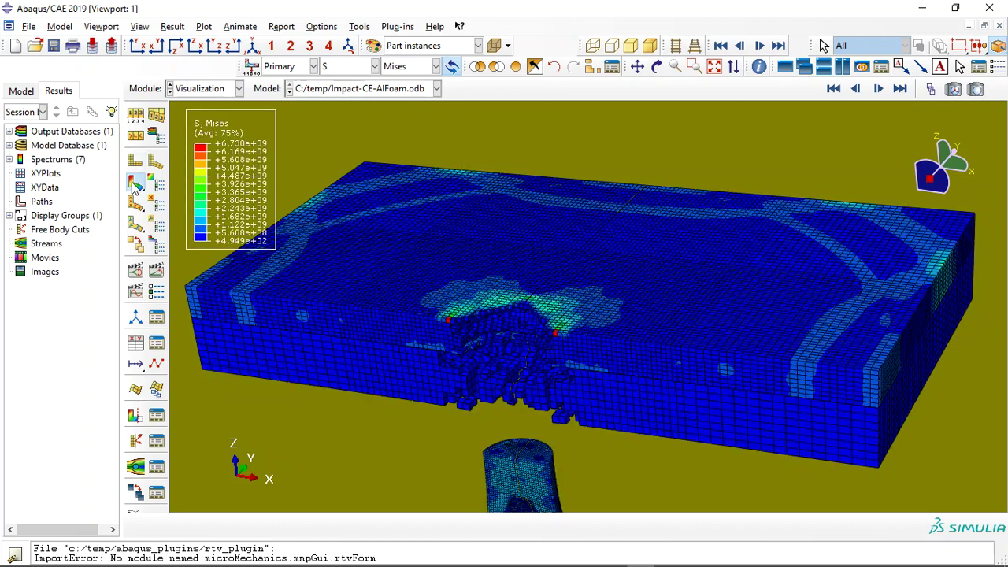
pyautogui.scroll(-1, 562, 189)
pyautogui.scroll(2, 535, 394)
pyautogui.scroll(1, 488, 188)
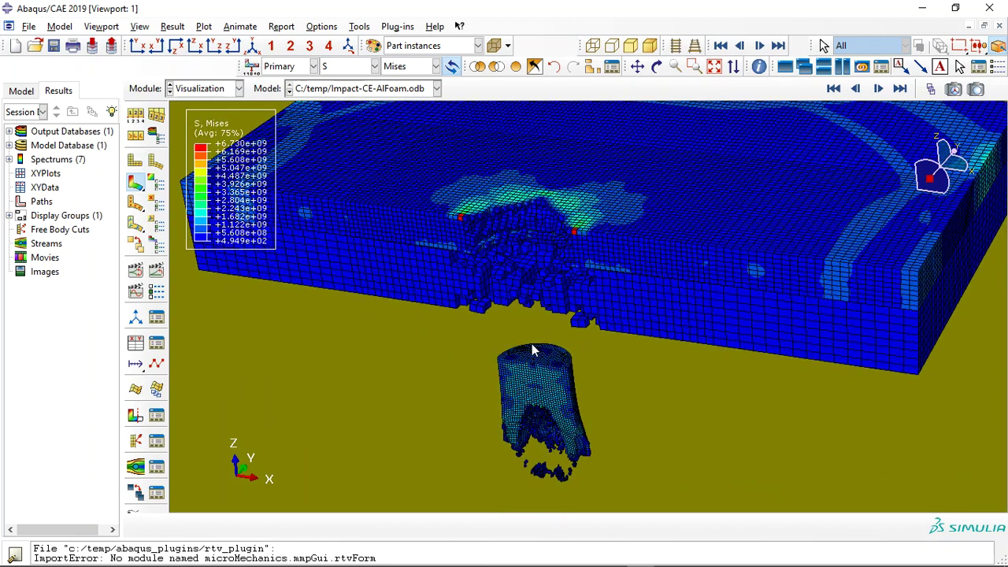
pyautogui.scroll(1, 507, 217)
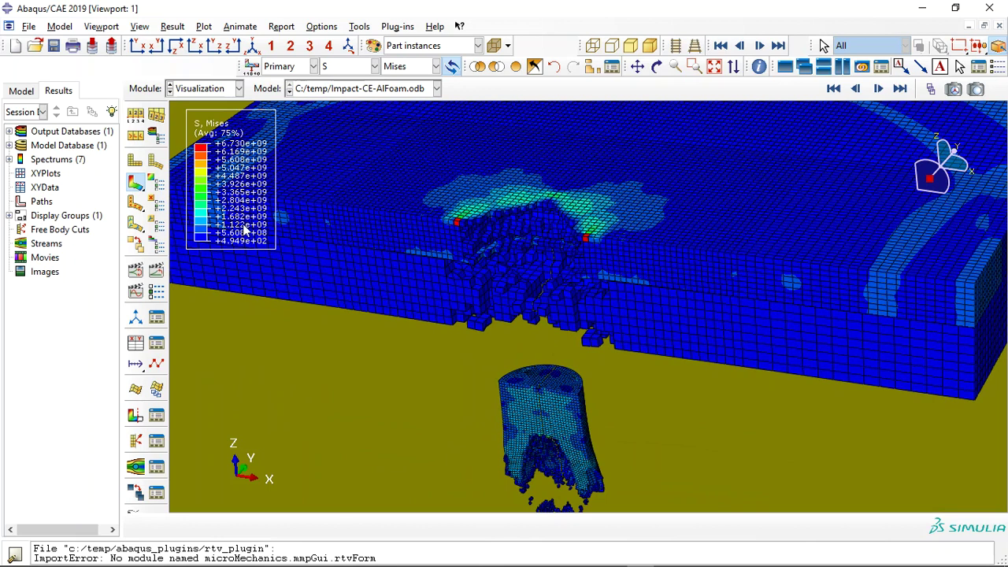
pyautogui.click(156, 183)
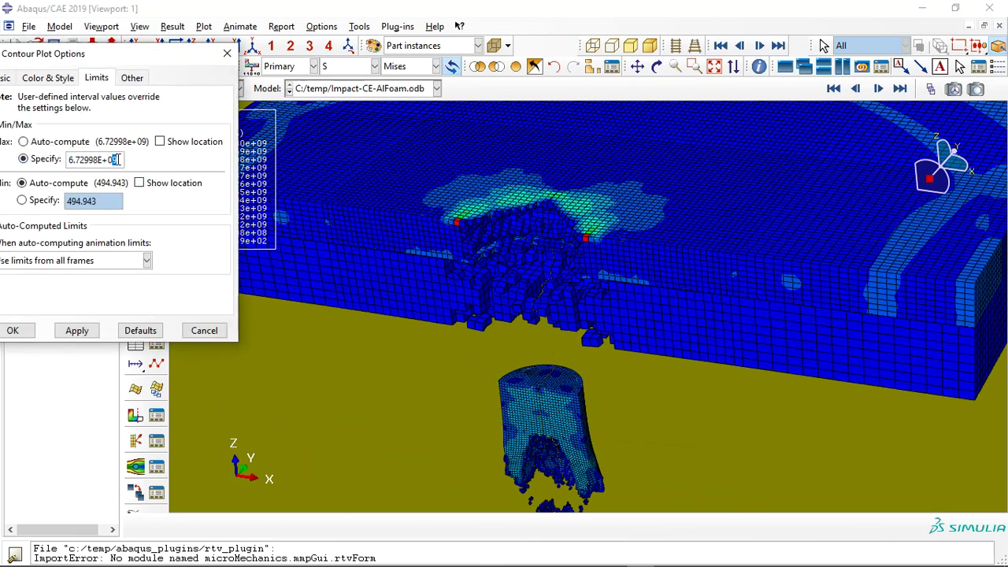
# - Cap the Mises contour maximum at 6.72998E+08 and animate the impact time history
pyautogui.click(78, 332)
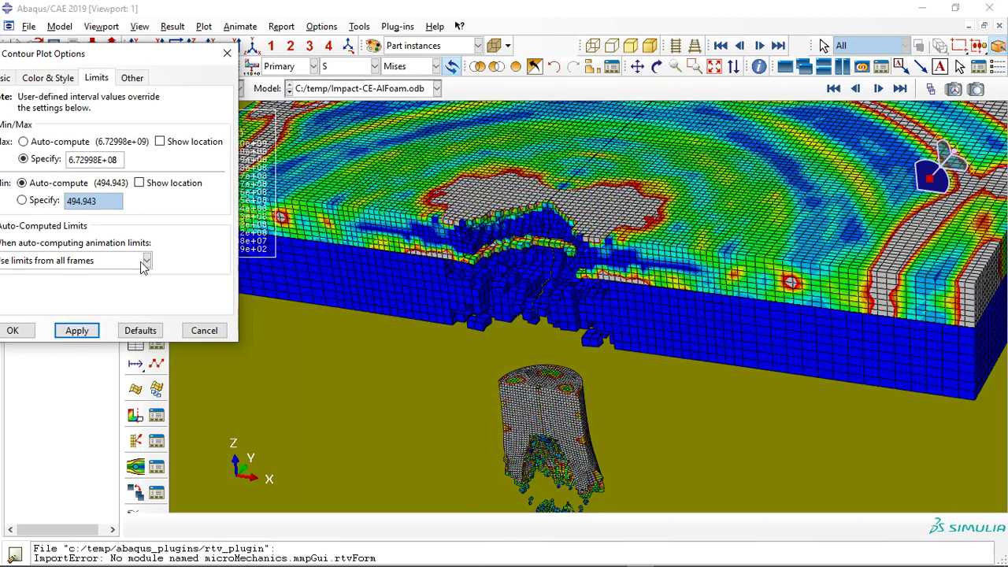
pyautogui.moveTo(164, 73); pyautogui.dragTo(3, 67)
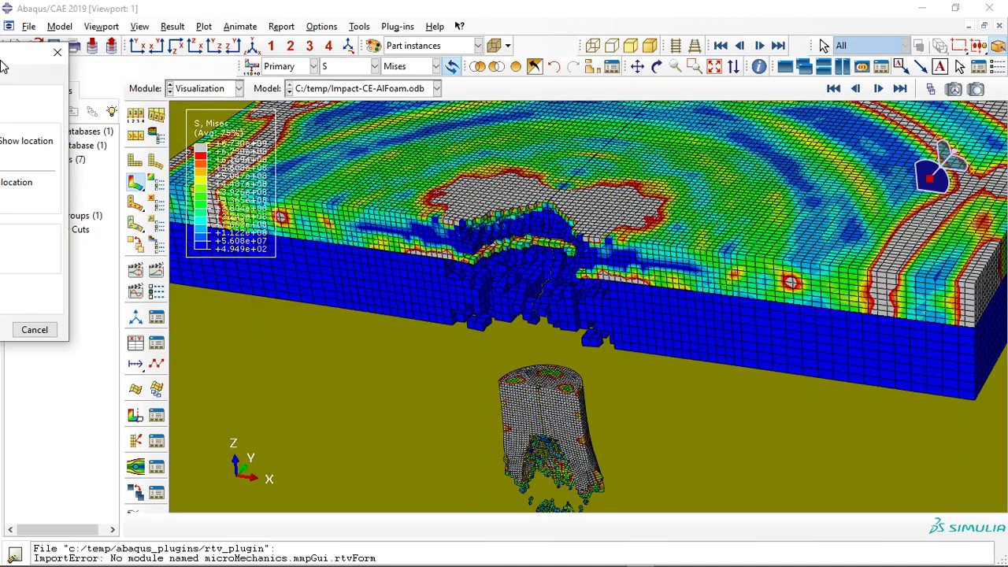
pyautogui.click(155, 271)
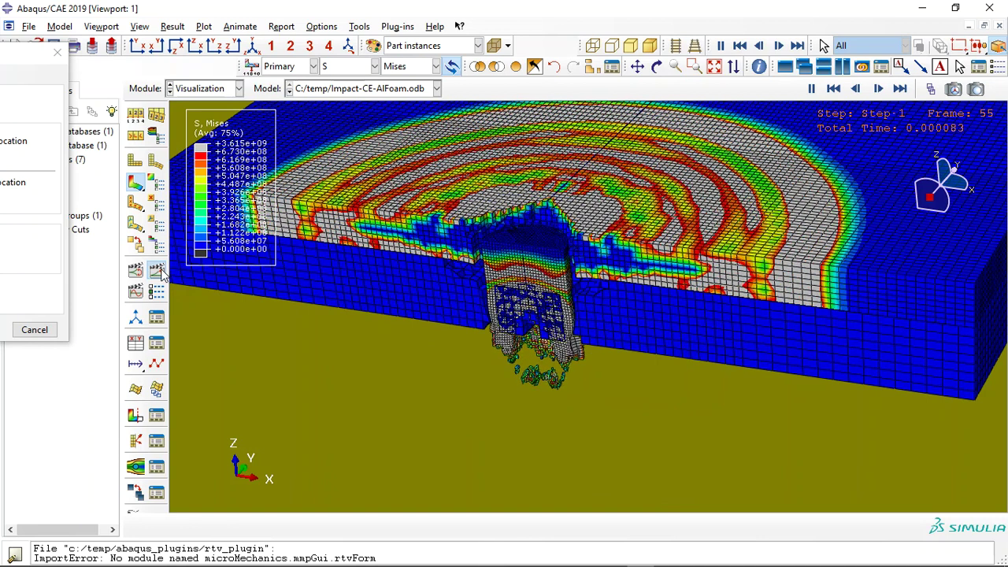
pyautogui.click(590, 67)
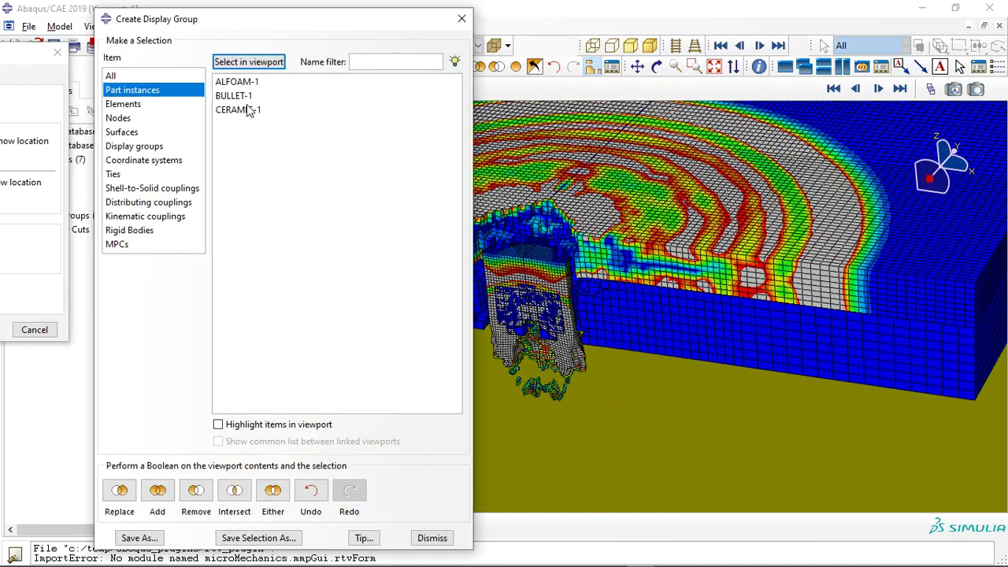
# - Display only the BULLET-1 part instance
pyautogui.click(240, 96)
pyautogui.click(120, 490)
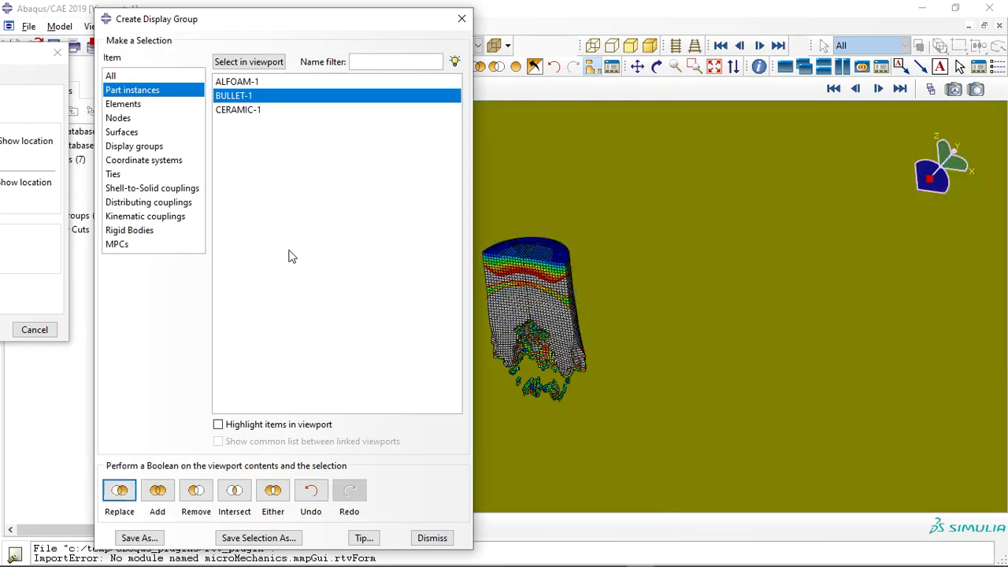
pyautogui.click(461, 19)
# - Rotate the bullet side-on and play, then stop, its Mises stress animation
pyautogui.click(656, 66)
pyautogui.moveTo(513, 221)
pyautogui.mouseDown()
pyautogui.moveTo(716, 443)
pyautogui.moveTo(571, 160)
pyautogui.moveTo(586, 171)
pyautogui.mouseUp()
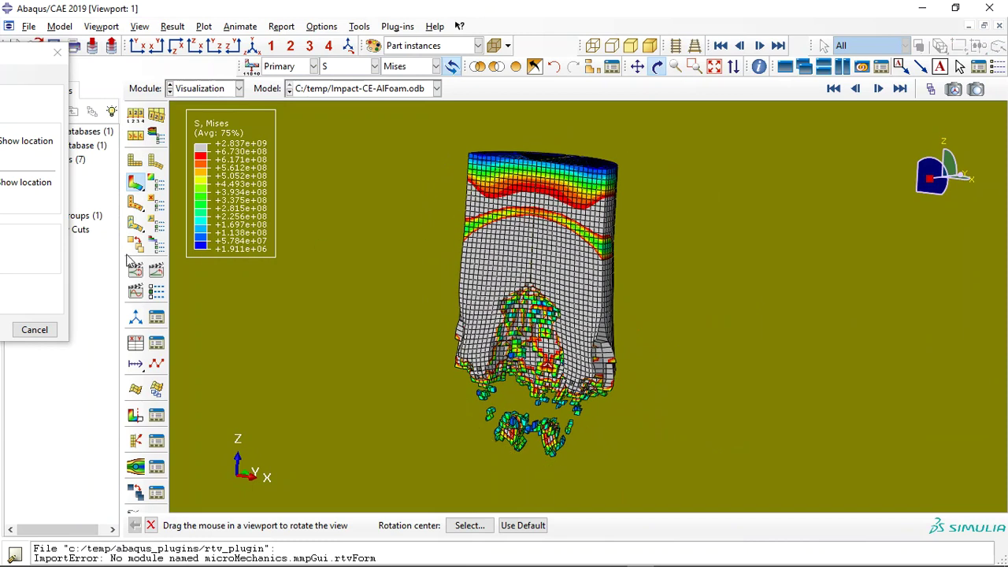
pyautogui.click(156, 271)
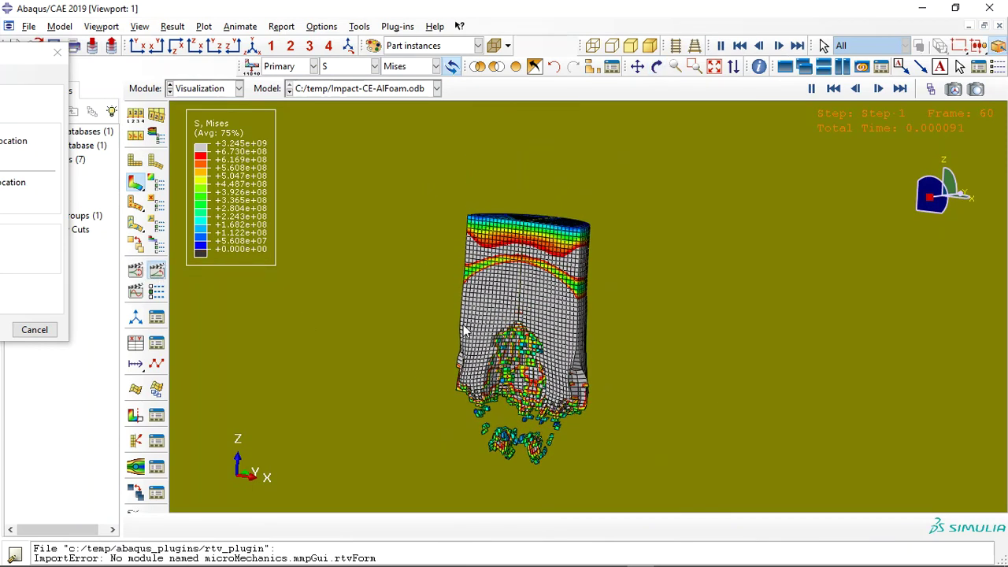
pyautogui.click(157, 272)
# - Return the contour maximum to Auto-compute
pyautogui.moveTo(24, 53); pyautogui.dragTo(162, 73)
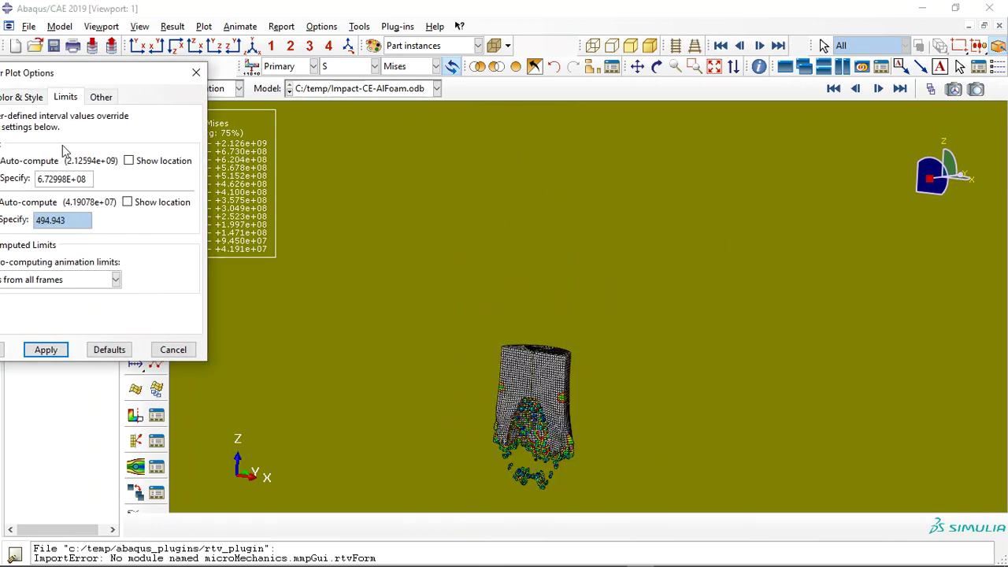
pyautogui.moveTo(38, 80); pyautogui.dragTo(102, 78)
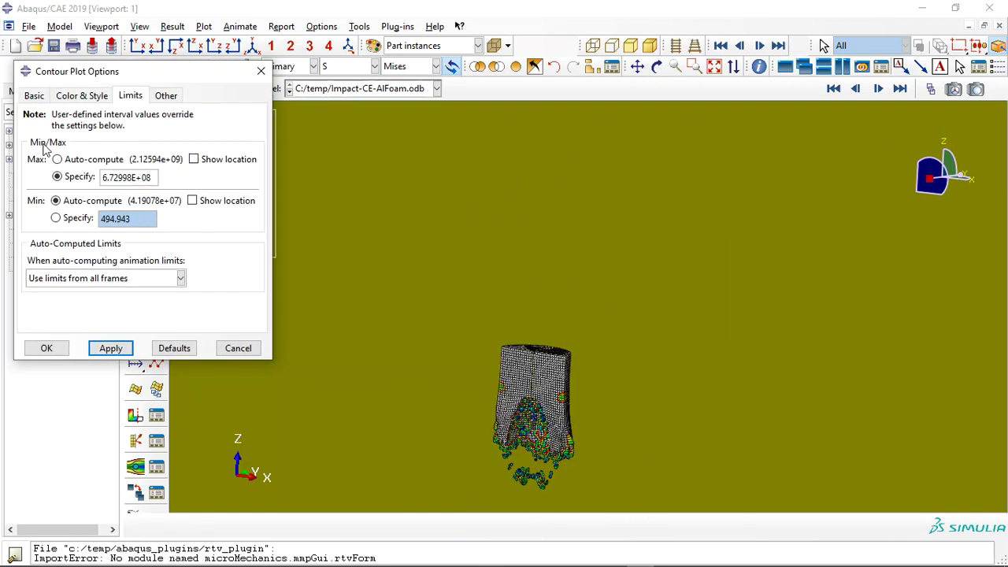
pyautogui.click(57, 352)
# - Contour the bullet's DUCTCRT ductile damage and rotate it to inspect
pyautogui.click(341, 70)
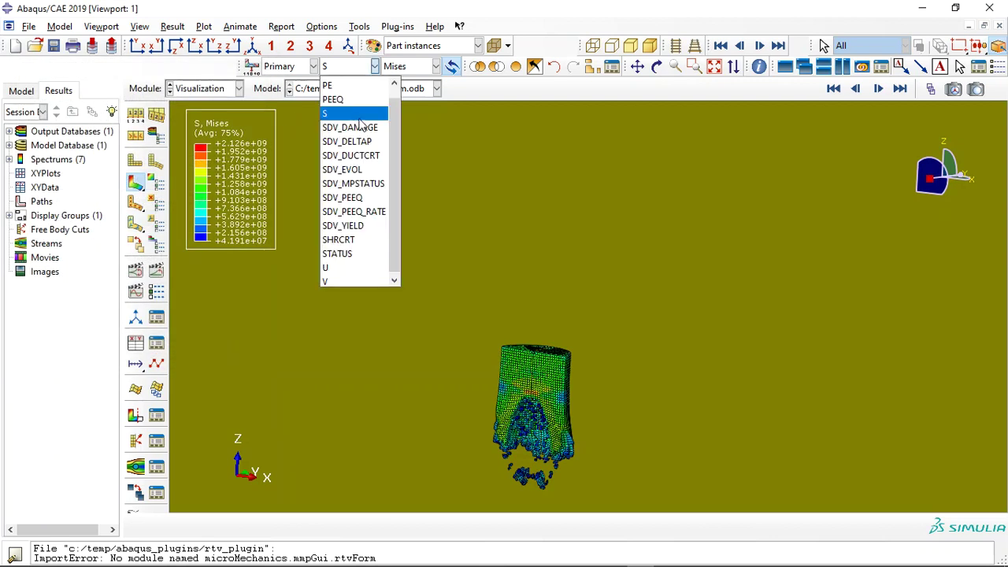
pyautogui.scroll(1, 366, 123)
pyautogui.click(344, 83)
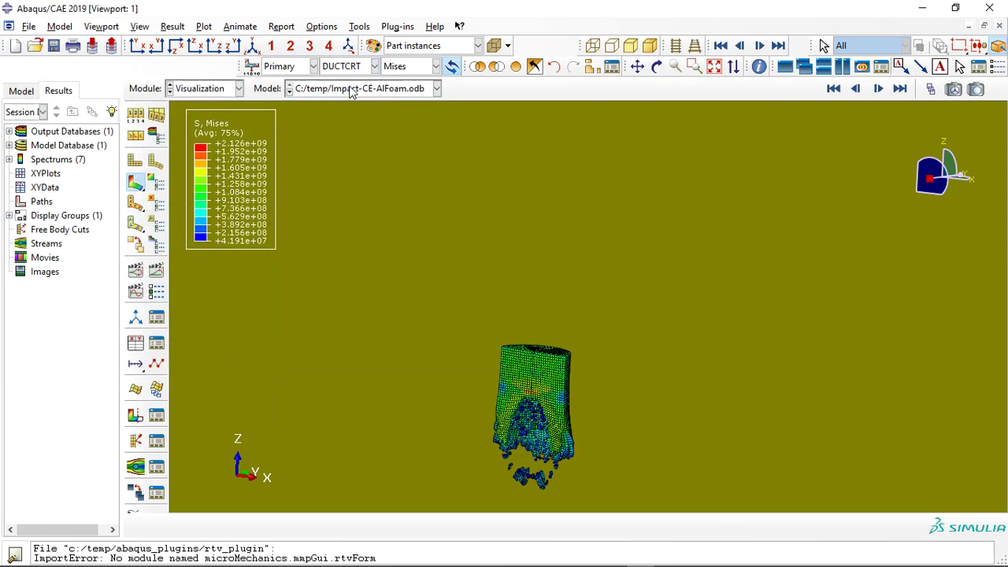
pyautogui.click(657, 66)
pyautogui.moveTo(667, 181)
pyautogui.mouseDown()
pyautogui.moveTo(600, 229)
pyautogui.moveTo(711, 181)
pyautogui.moveTo(553, 375)
pyautogui.moveTo(443, 152)
pyautogui.mouseUp()
# - Contour SHRCRT shear damage from another angle, then switch back to S Mises
pyautogui.click(375, 66)
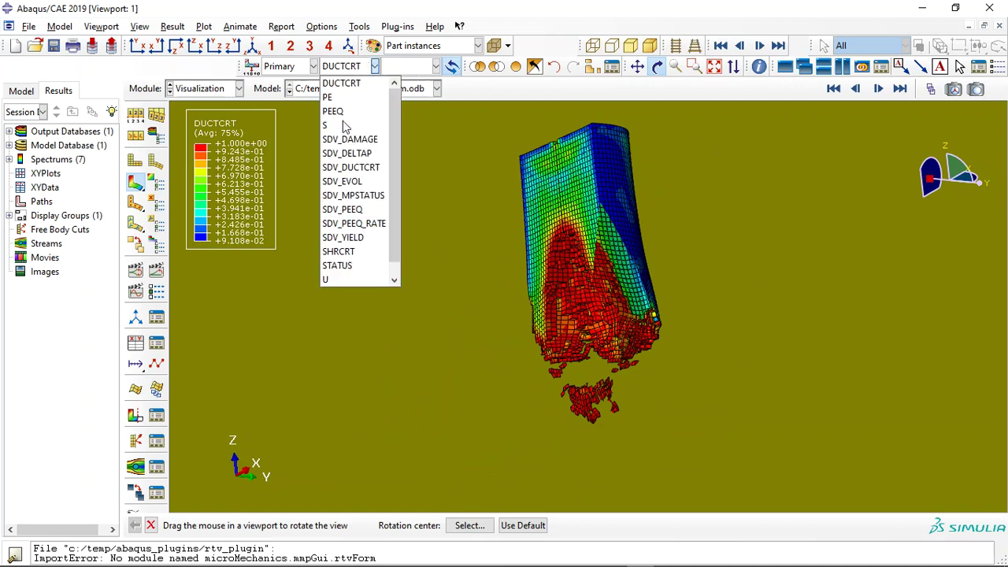
pyautogui.click(338, 251)
pyautogui.moveTo(337, 254)
pyautogui.mouseDown()
pyautogui.moveTo(613, 271)
pyautogui.moveTo(583, 276)
pyautogui.mouseUp()
pyautogui.click(340, 68)
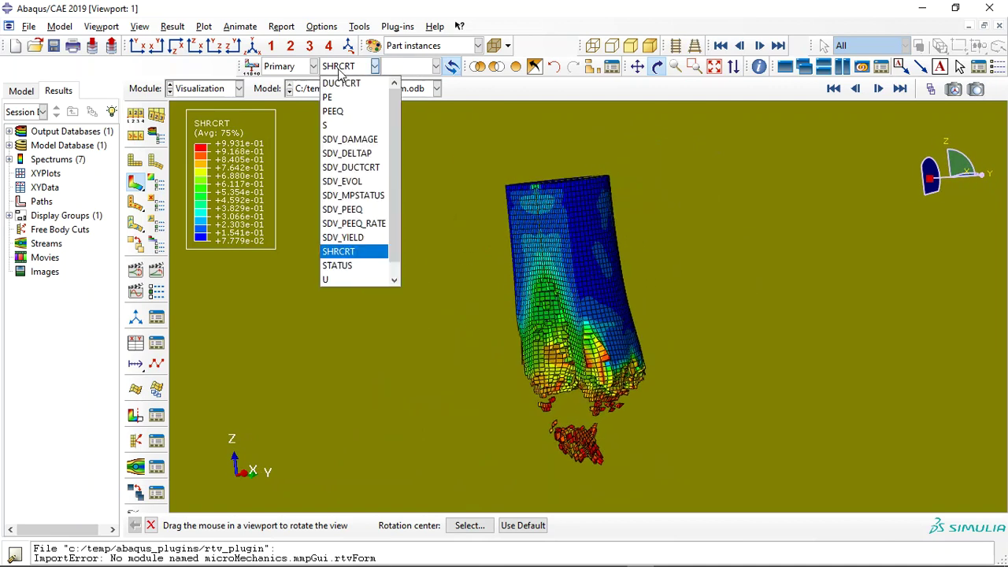
pyautogui.click(337, 126)
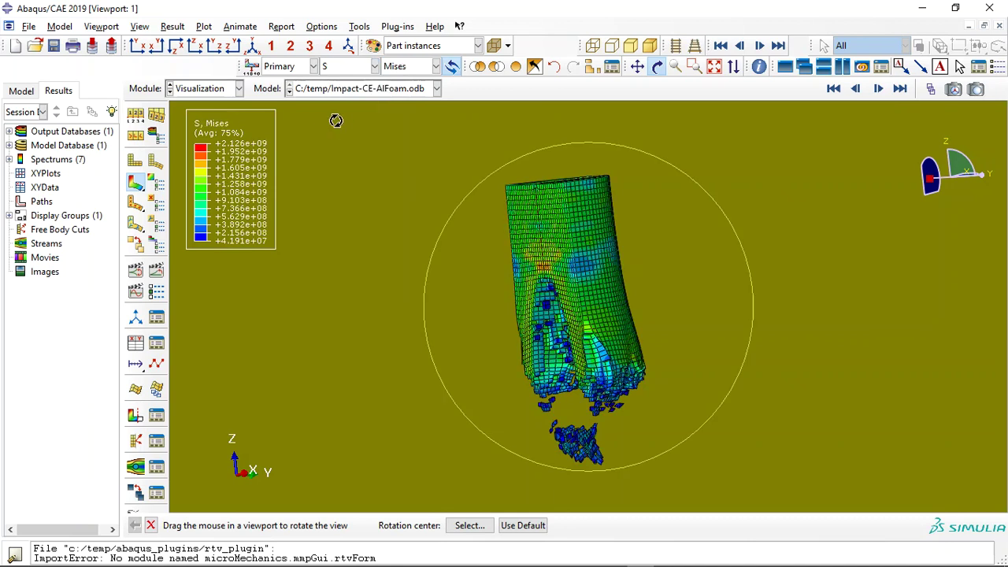
# - Display only the CERAMIC-1 part instance
pyautogui.click(589, 68)
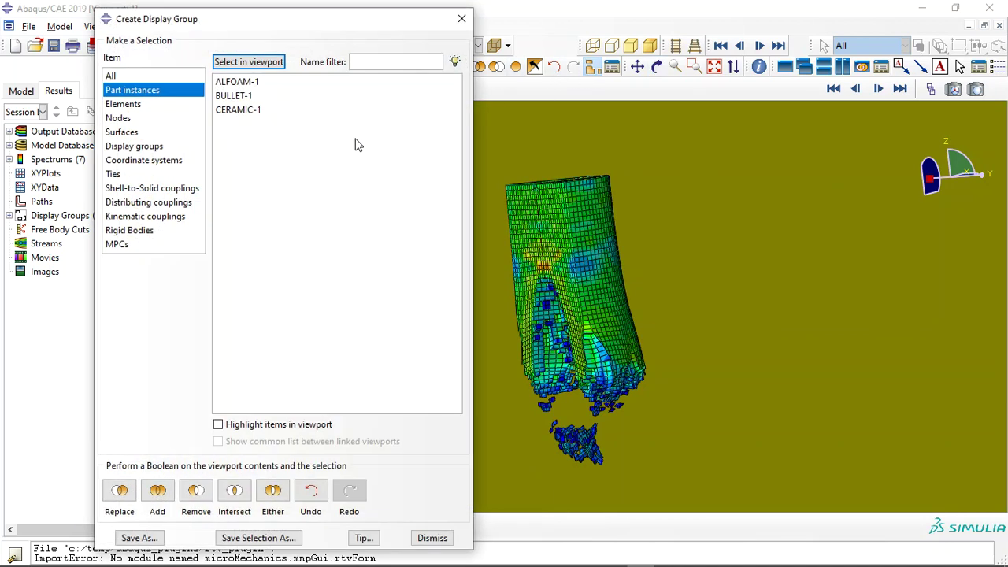
pyautogui.click(280, 113)
pyautogui.click(120, 491)
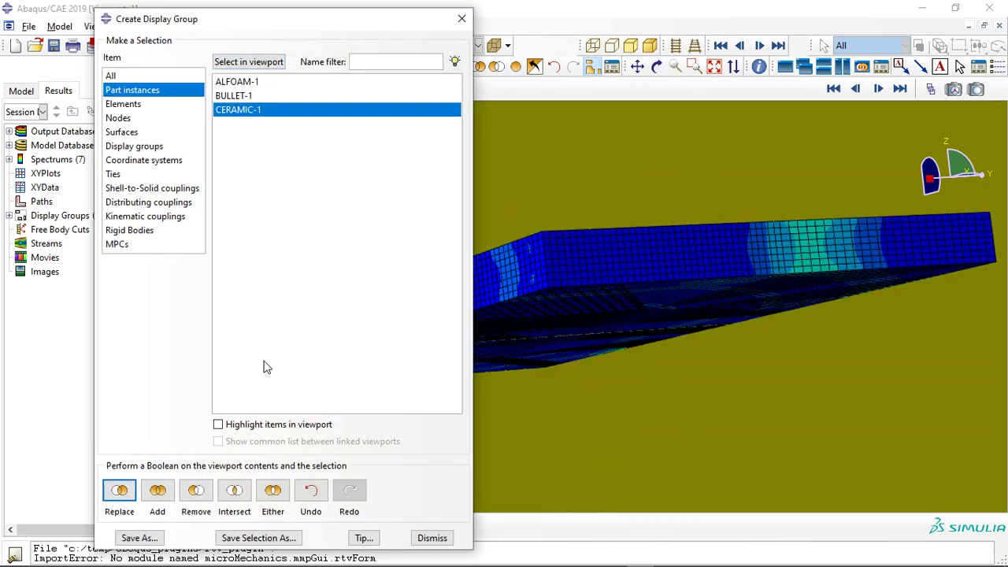
pyautogui.click(461, 19)
# - Rotate and zoom to a side view of the ceramic plate's penetration hole
pyautogui.click(656, 67)
pyautogui.moveTo(581, 189)
pyautogui.mouseDown()
pyautogui.moveTo(566, 285)
pyautogui.moveTo(508, 326)
pyautogui.moveTo(701, 300)
pyautogui.moveTo(461, 310)
pyautogui.mouseUp()
pyautogui.scroll(3, 508, 227)
# - Contour SDV_DAMAGE on the ceramic plate, animate it, and jump to the final frame
pyautogui.scroll(2, 461, 376)
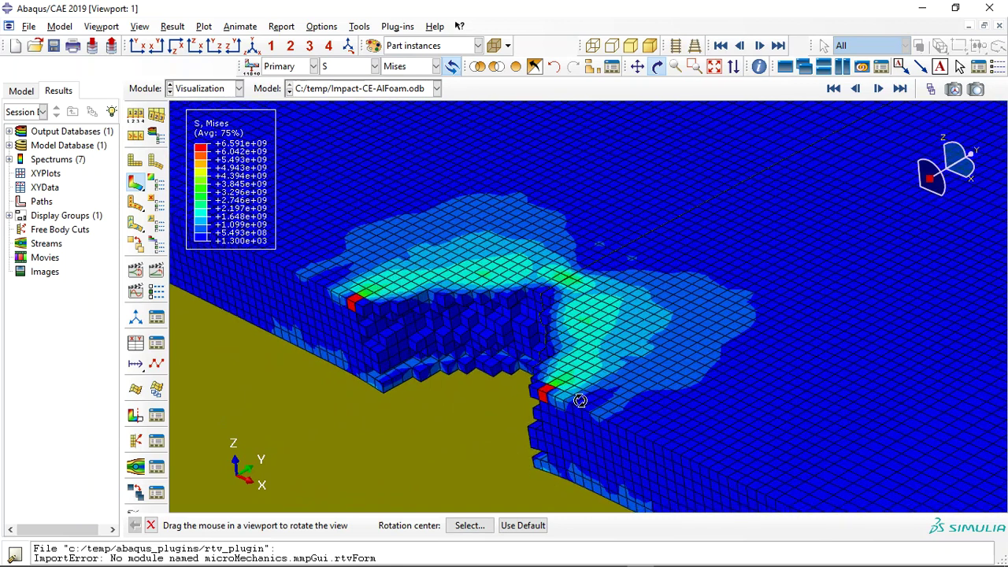
pyautogui.press('Escape')
pyautogui.click(347, 67)
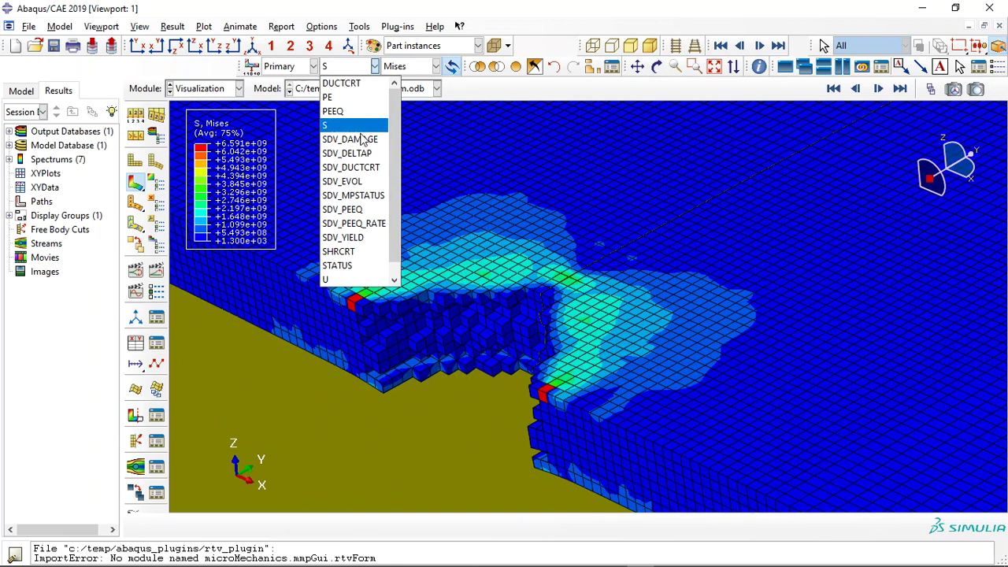
pyautogui.click(360, 139)
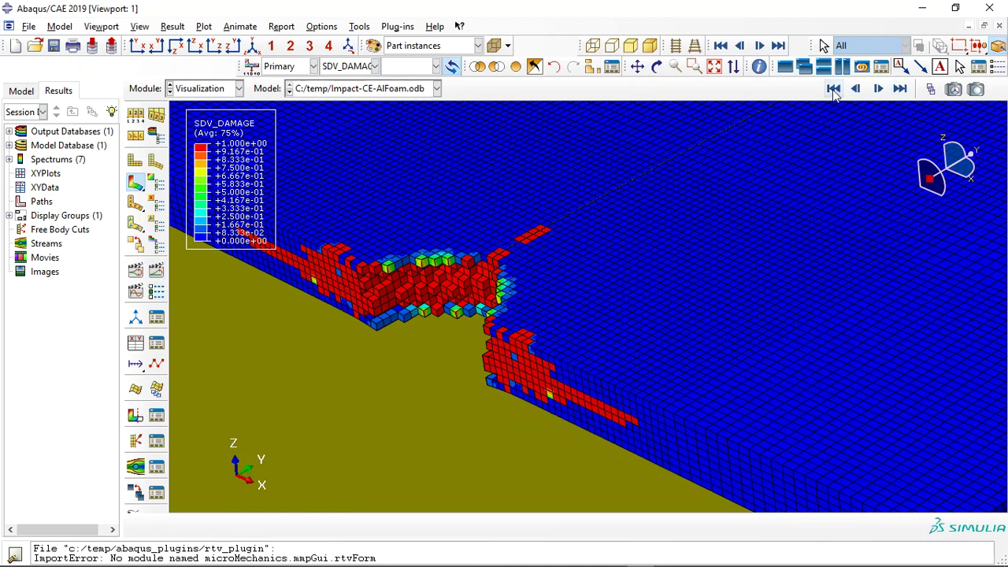
pyautogui.click(158, 272)
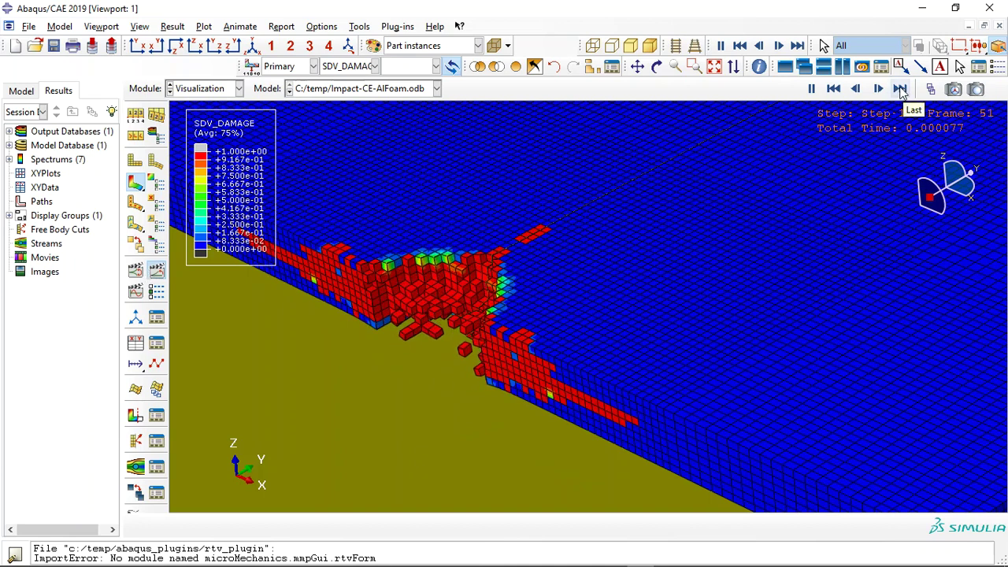
pyautogui.click(902, 91)
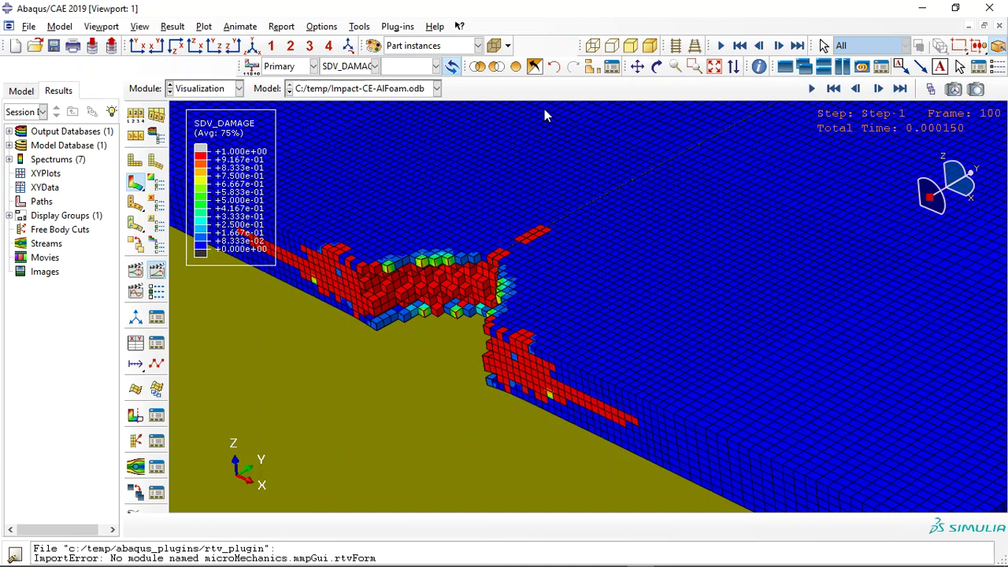
# - Cycle the contour through SDV_DELTAP, SDV_DUCTCRT, SDV_PEEQ and finally SDV_YIELD
pyautogui.click(376, 68)
pyautogui.click(332, 153)
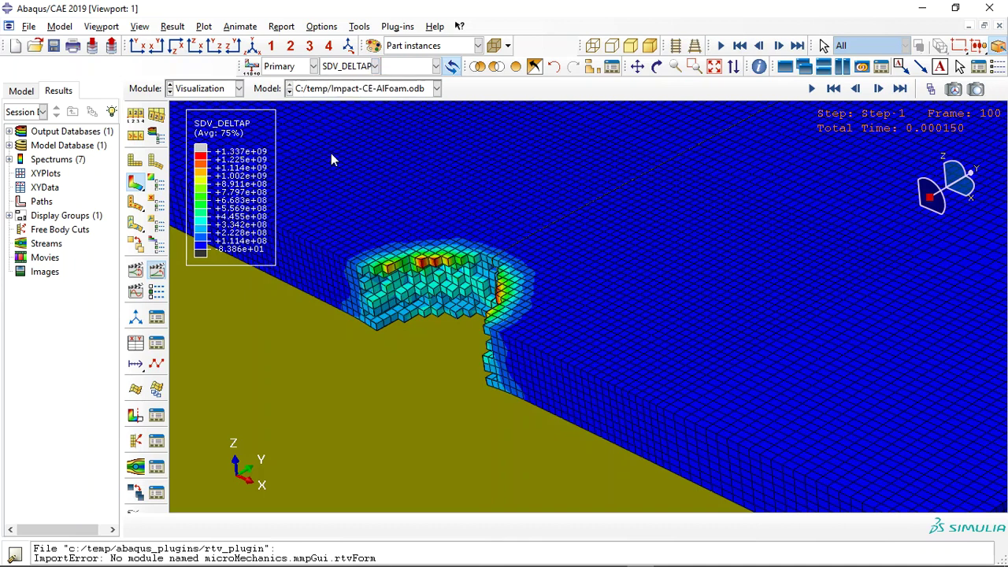
pyautogui.click(337, 68)
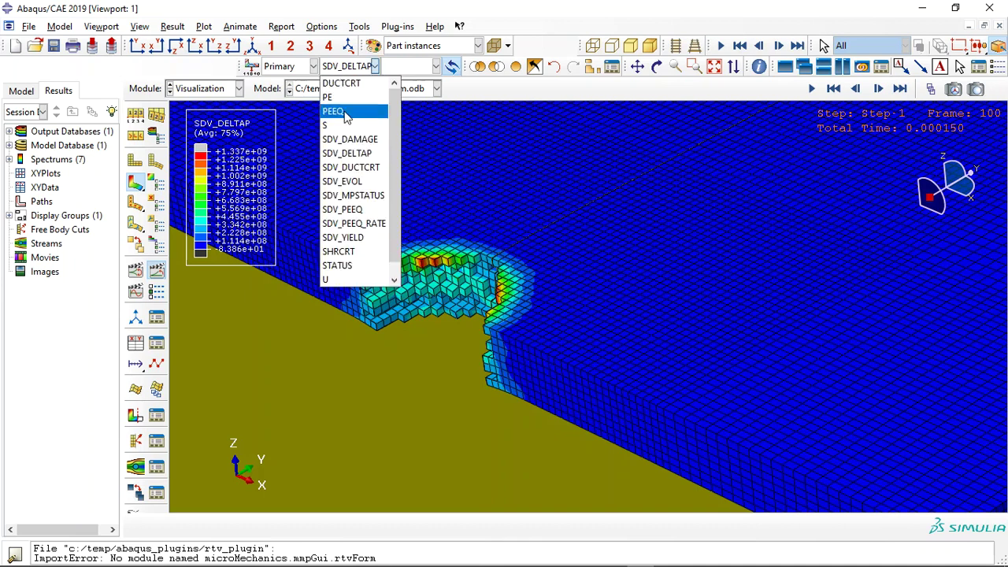
pyautogui.click(349, 167)
pyautogui.click(341, 70)
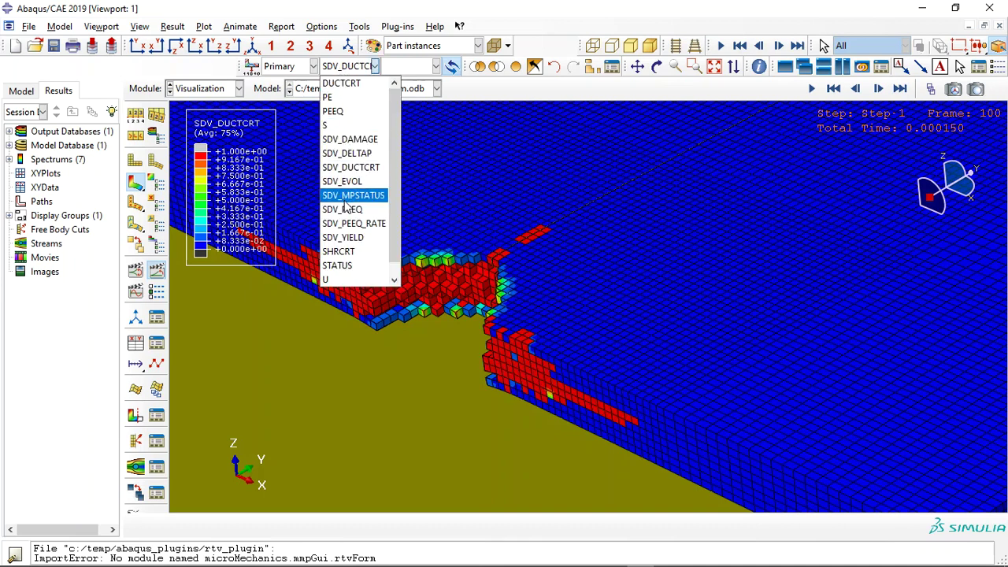
pyautogui.click(344, 211)
pyautogui.click(351, 68)
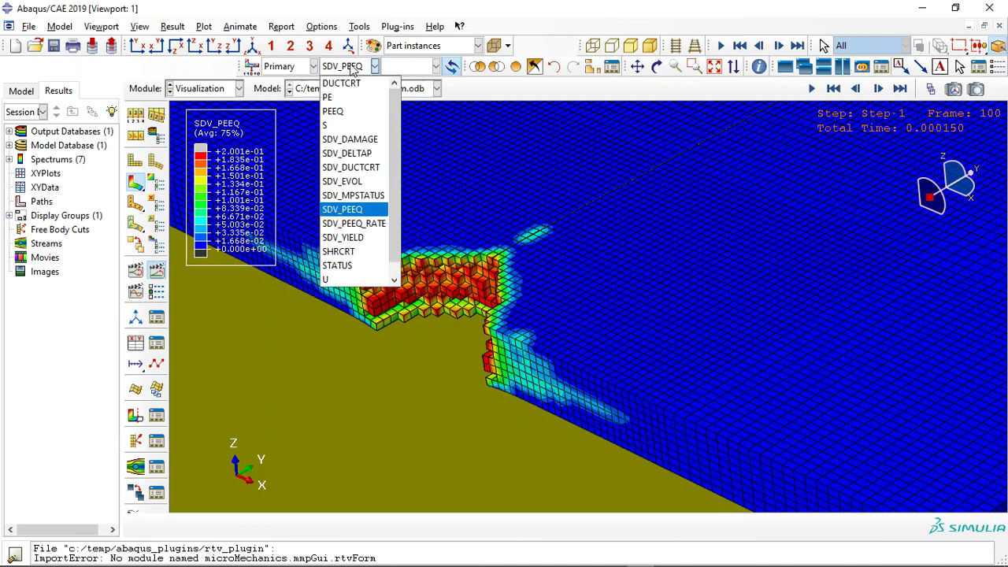
pyautogui.click(340, 240)
pyautogui.scroll(-2, 411, 351)
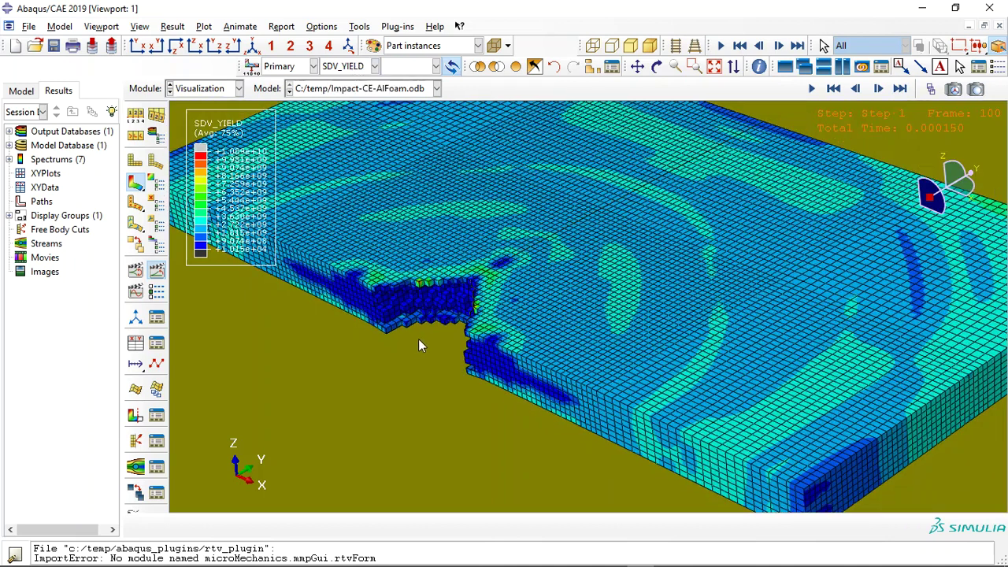
# - Set the SDV_YIELD contour maximum to 5.08886E+09 and replay the impact animation
pyautogui.click(157, 185)
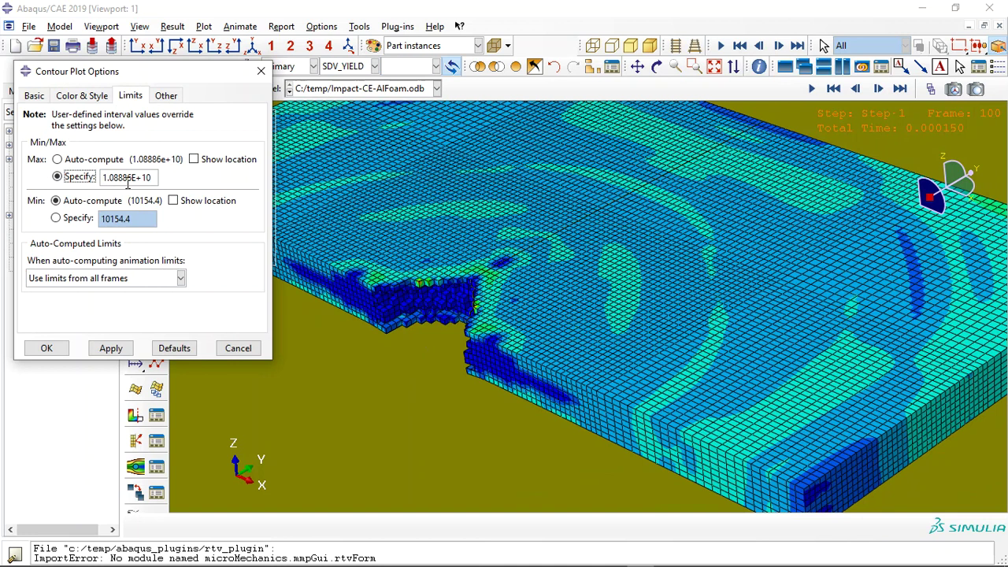
pyautogui.click(114, 350)
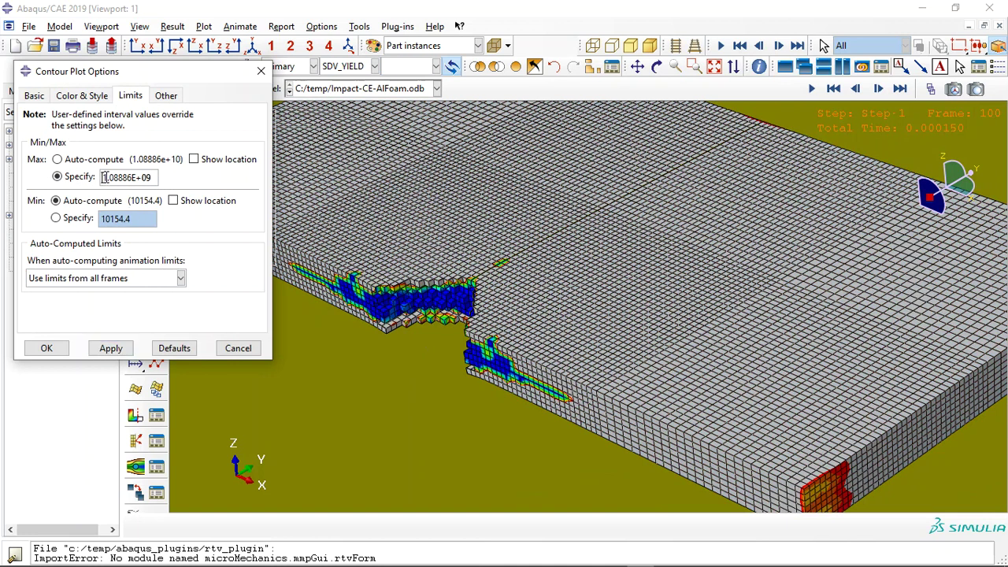
pyautogui.click(111, 351)
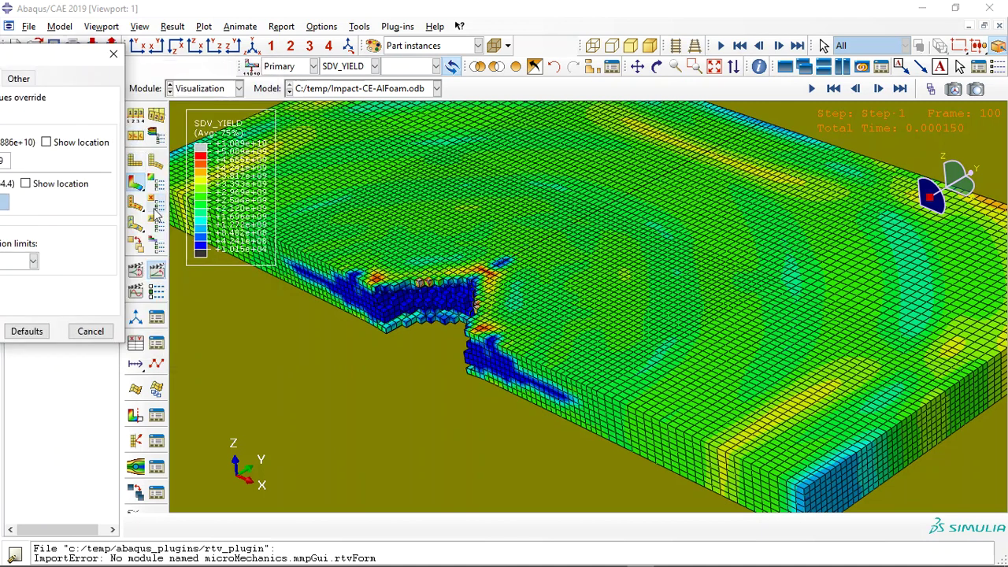
pyautogui.click(206, 319)
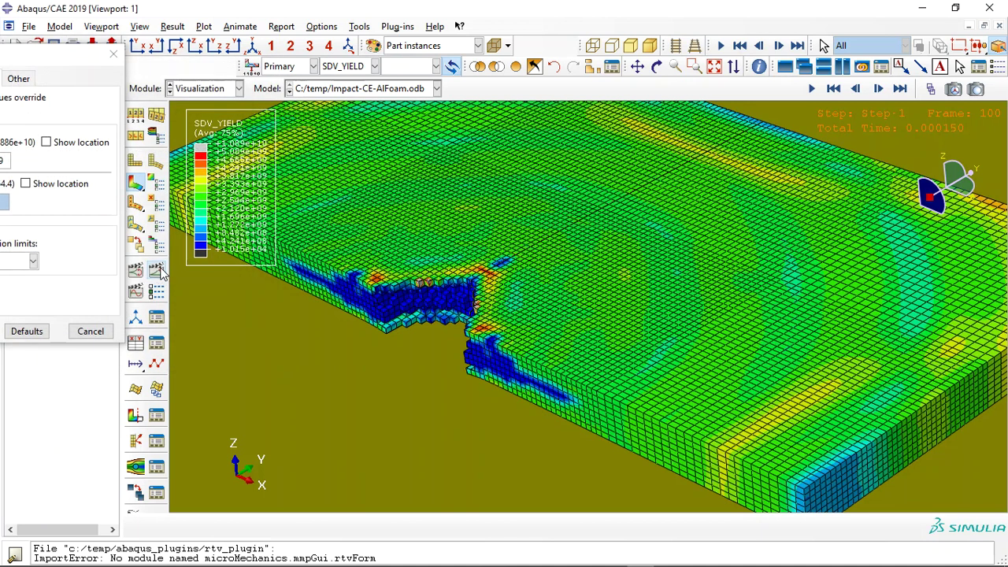
pyautogui.click(158, 272)
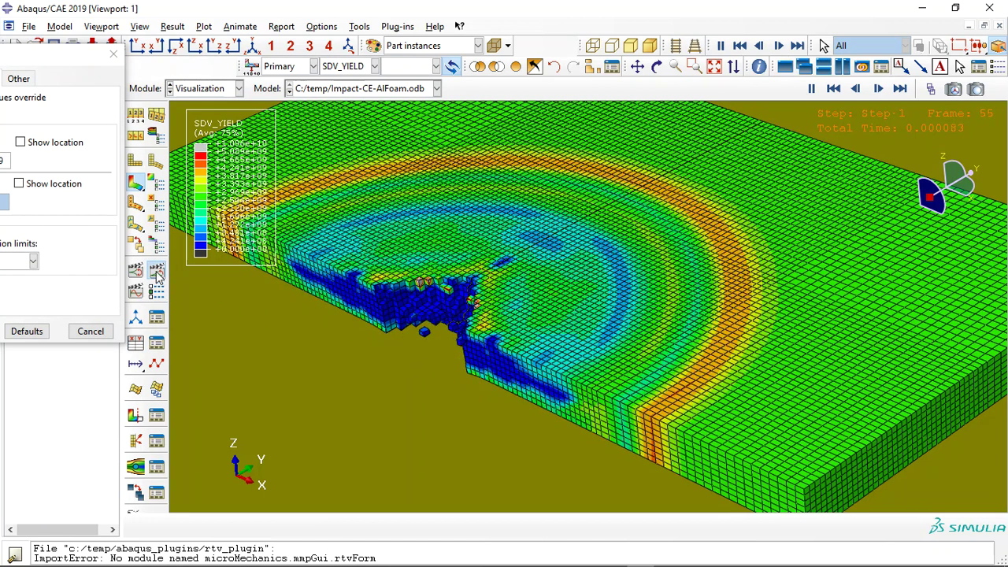
pyautogui.moveTo(60, 63); pyautogui.dragTo(201, 89)
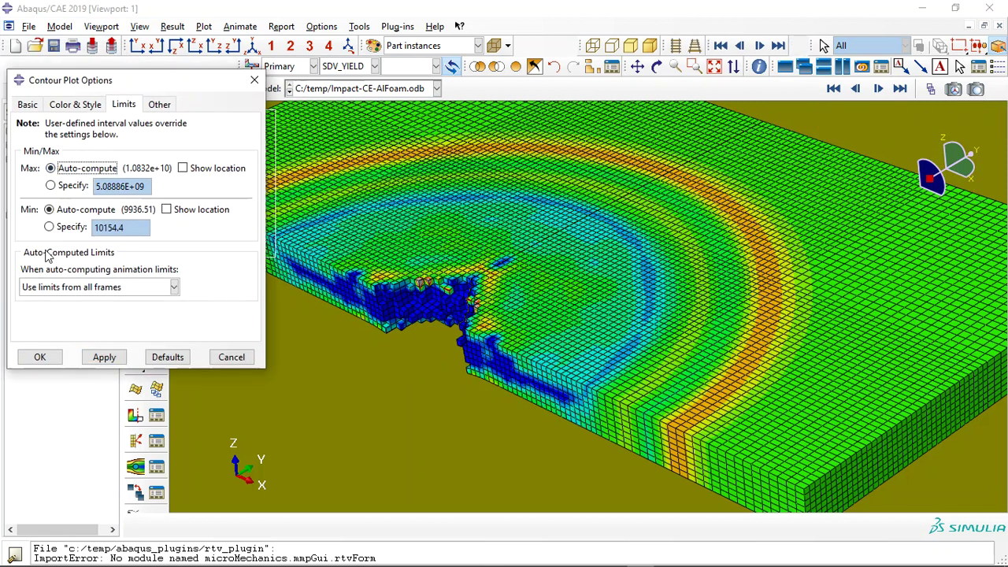
# - Close the contour options and switch the plot back to S Mises stress
pyautogui.click(37, 357)
pyautogui.click(352, 67)
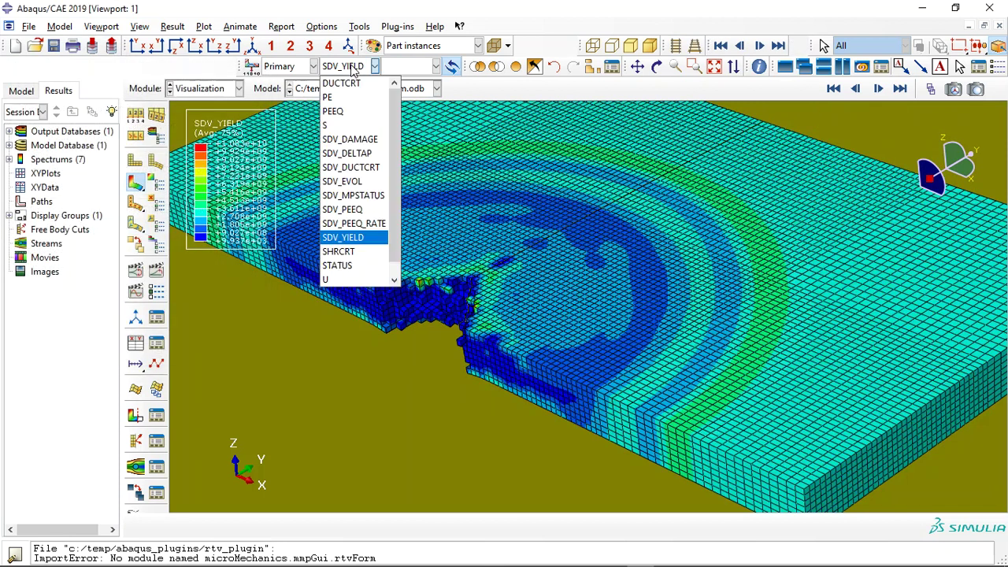
pyautogui.click(355, 125)
# - Display only the ALFOAM-1 foam part instance
pyautogui.click(591, 68)
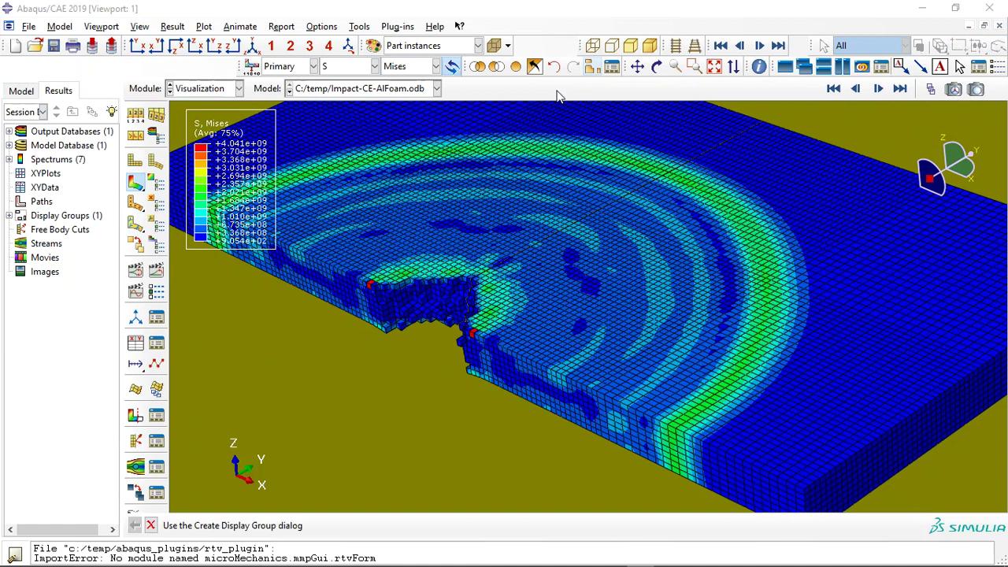
pyautogui.click(245, 84)
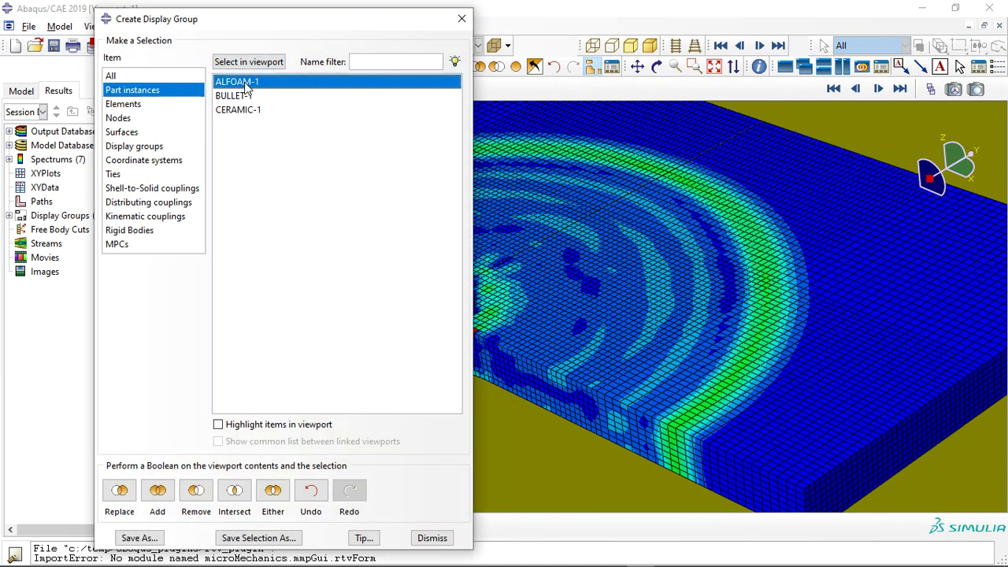
pyautogui.click(132, 489)
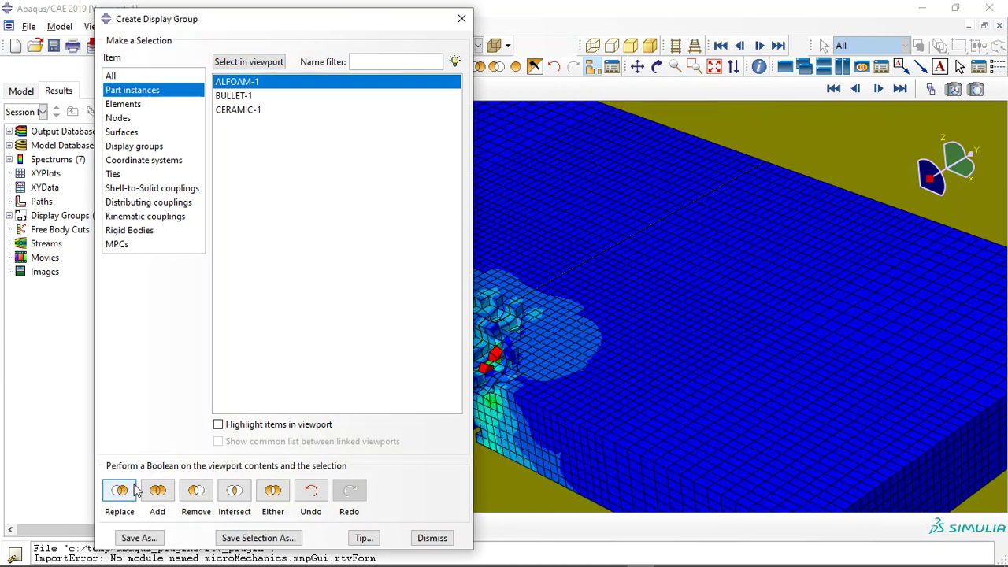
pyautogui.click(463, 20)
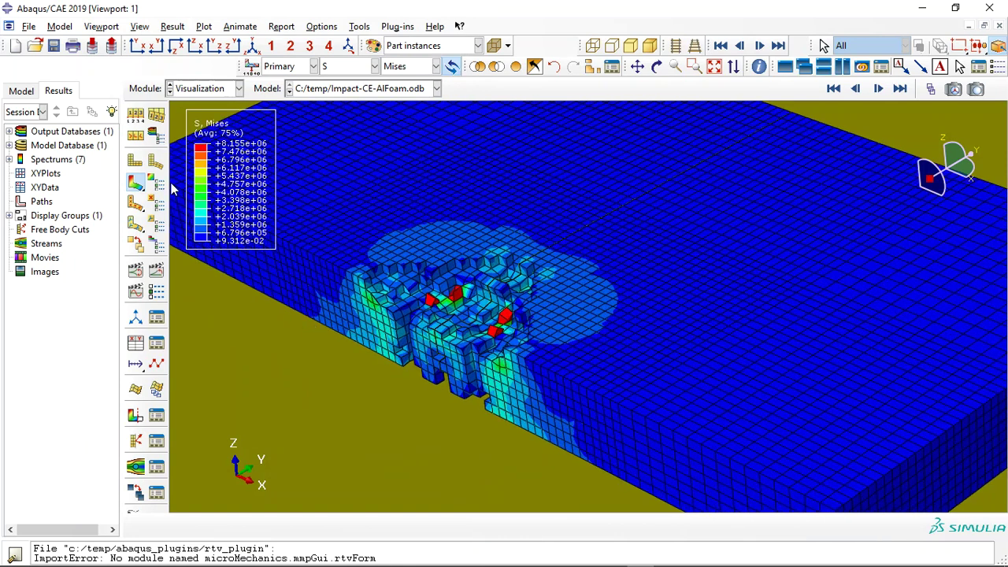
pyautogui.click(157, 186)
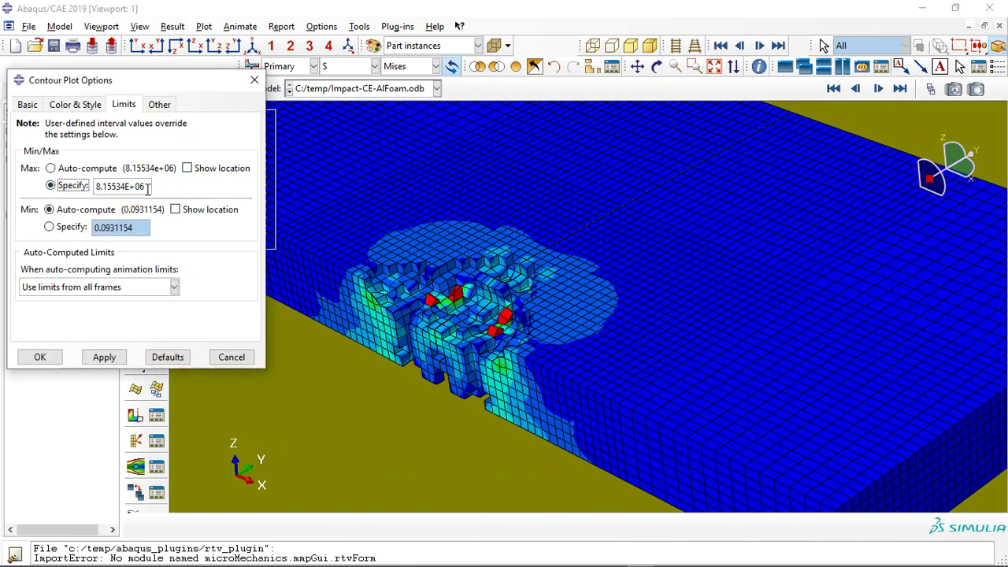
# - Cap the foam's contour maximum at 815534, animate the impact, and jump to the final frame
pyautogui.click(101, 360)
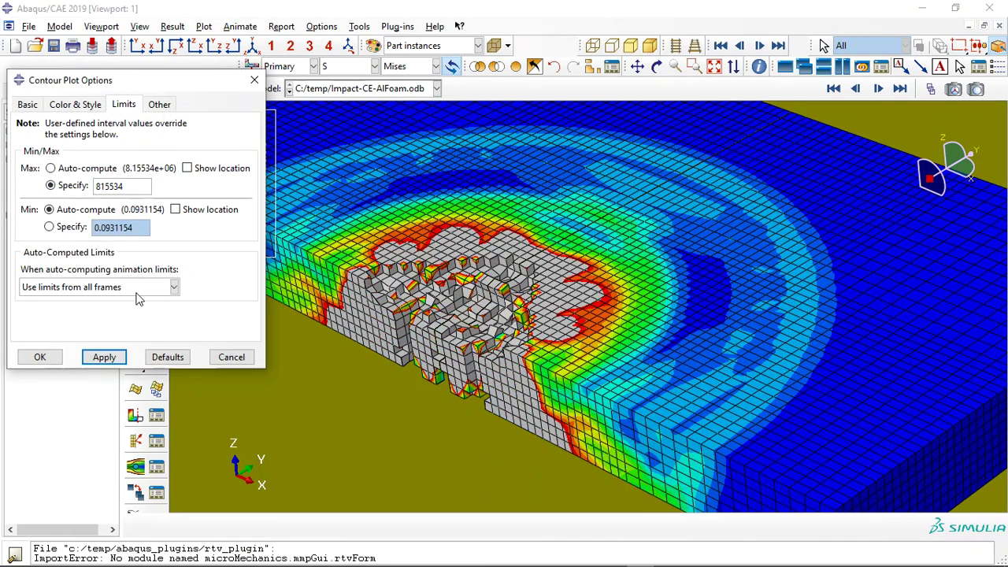
pyautogui.moveTo(209, 84); pyautogui.dragTo(29, 84)
pyautogui.click(155, 274)
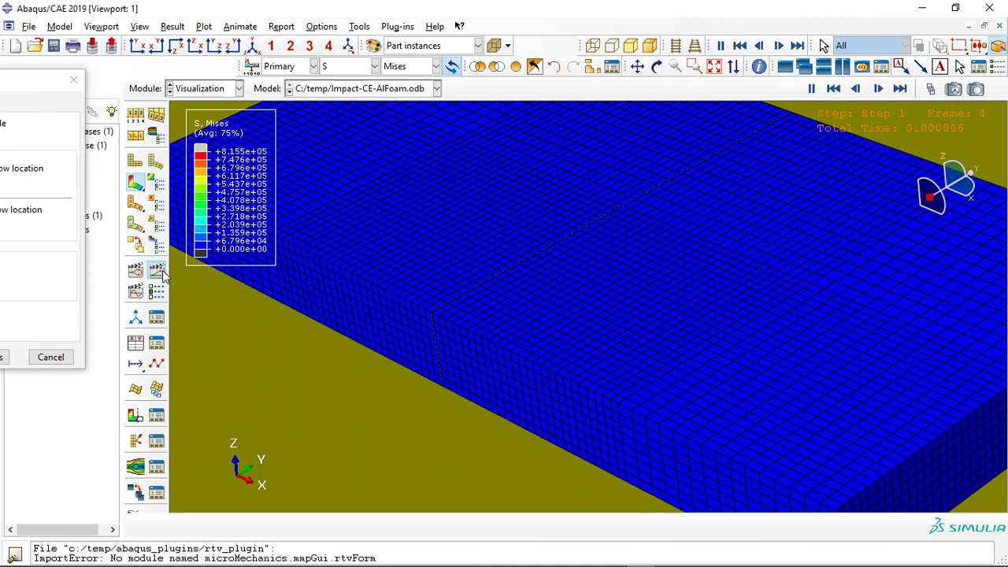
pyautogui.click(900, 89)
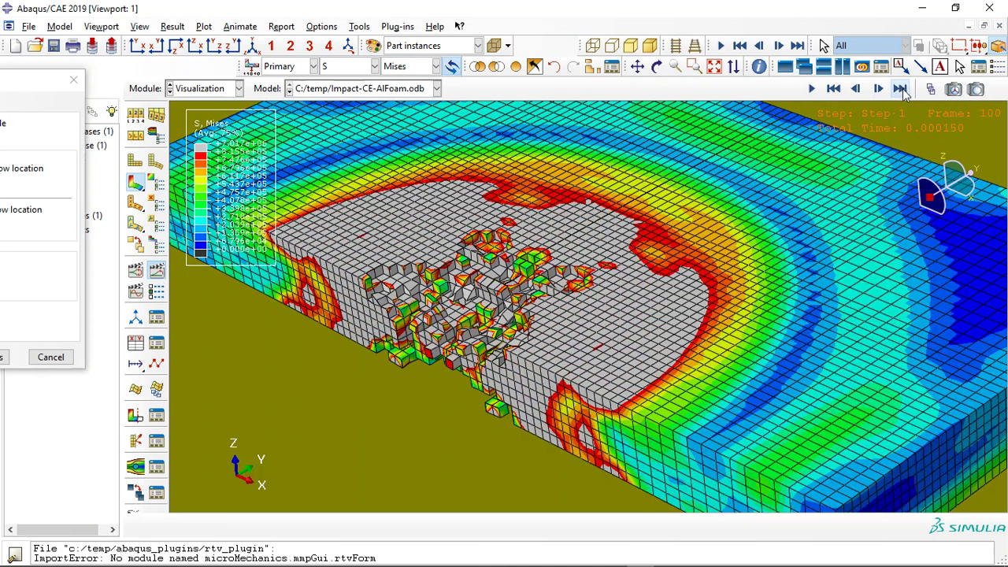
# - Plot Tresca, then Pressure stress on the foam, and close the contour options
pyautogui.click(417, 66)
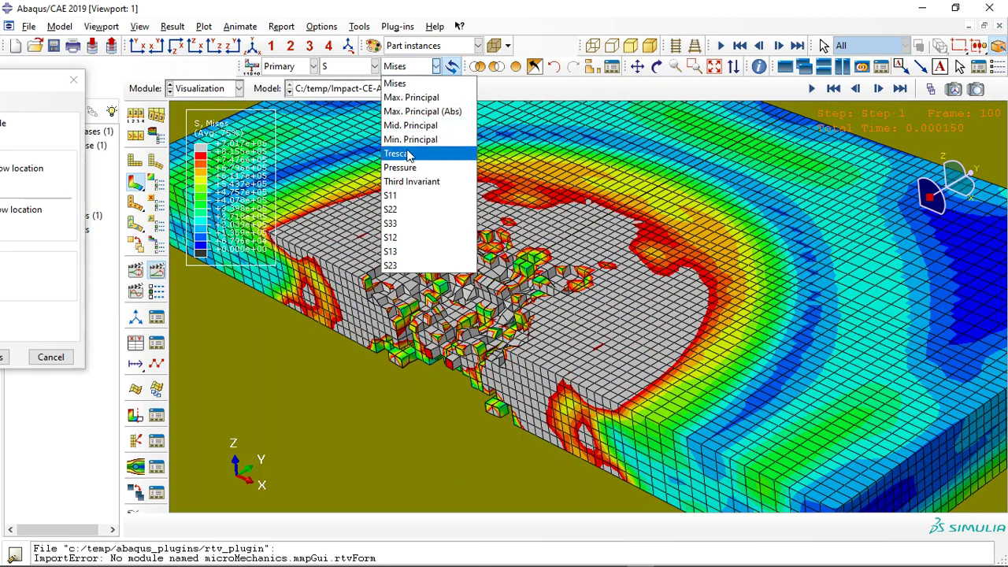
pyautogui.click(408, 156)
pyautogui.click(414, 66)
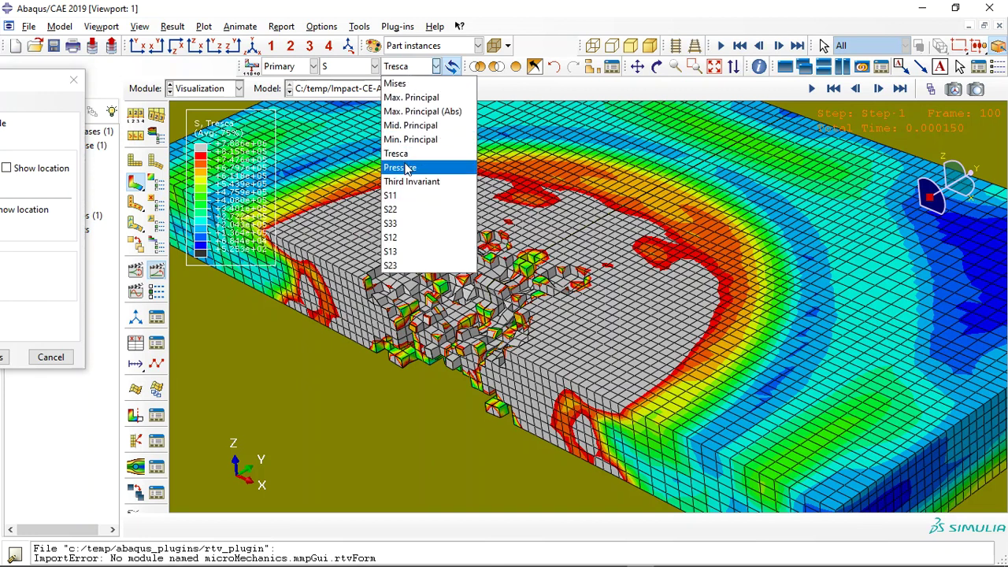
pyautogui.click(400, 166)
pyautogui.moveTo(65, 104); pyautogui.dragTo(177, 108)
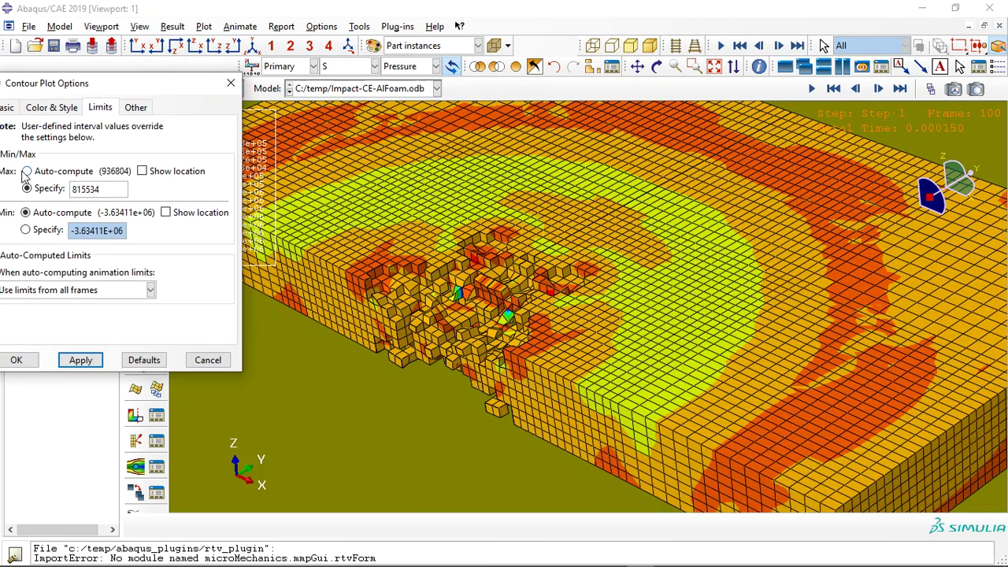
pyautogui.click(16, 360)
# - Animate the DUCTCRT ductile damage contour, then show the bullet and ceramic layer with the foam
pyautogui.click(335, 68)
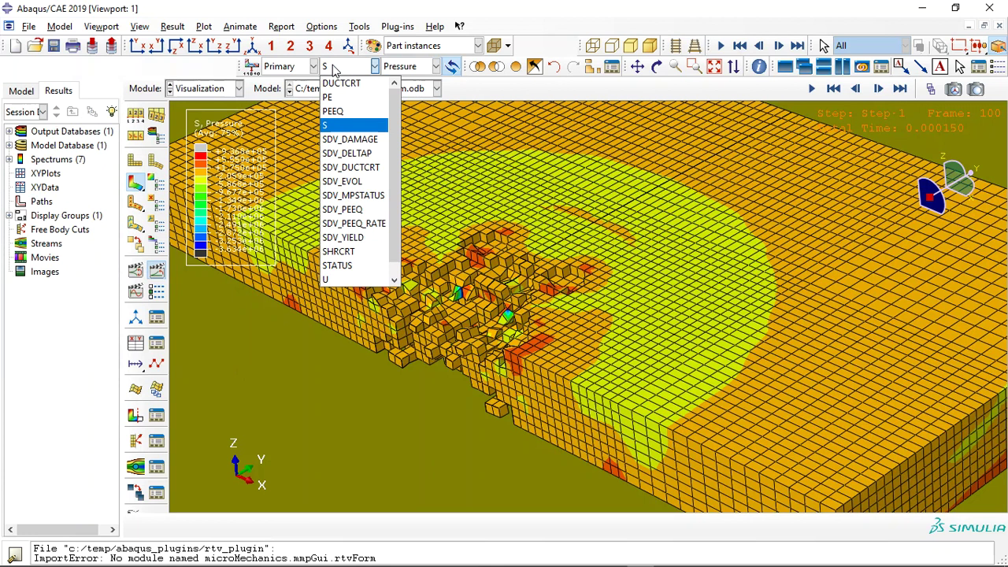
pyautogui.click(352, 84)
pyautogui.keyDown('ctrl'); pyautogui.keyDown('alt'); pyautogui.moveTo(473, 312); pyautogui.dragTo(439, 330); pyautogui.keyUp('alt'); pyautogui.keyUp('ctrl')
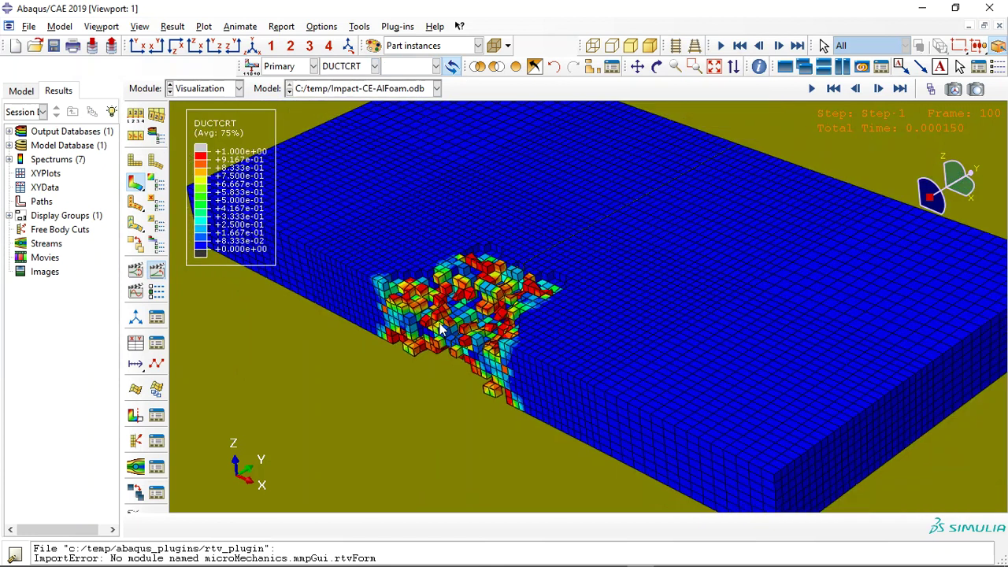
pyautogui.click(158, 273)
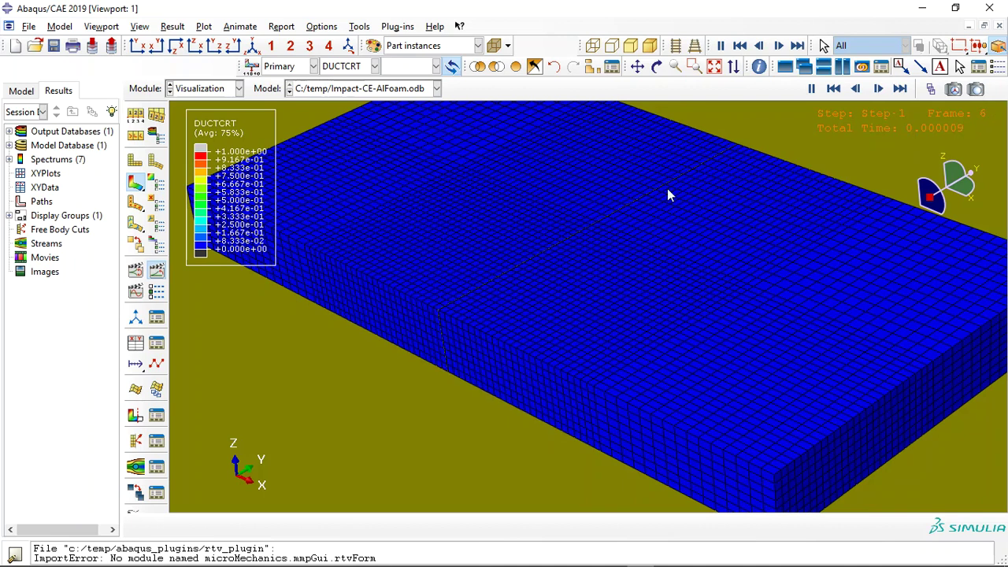
pyautogui.click(514, 67)
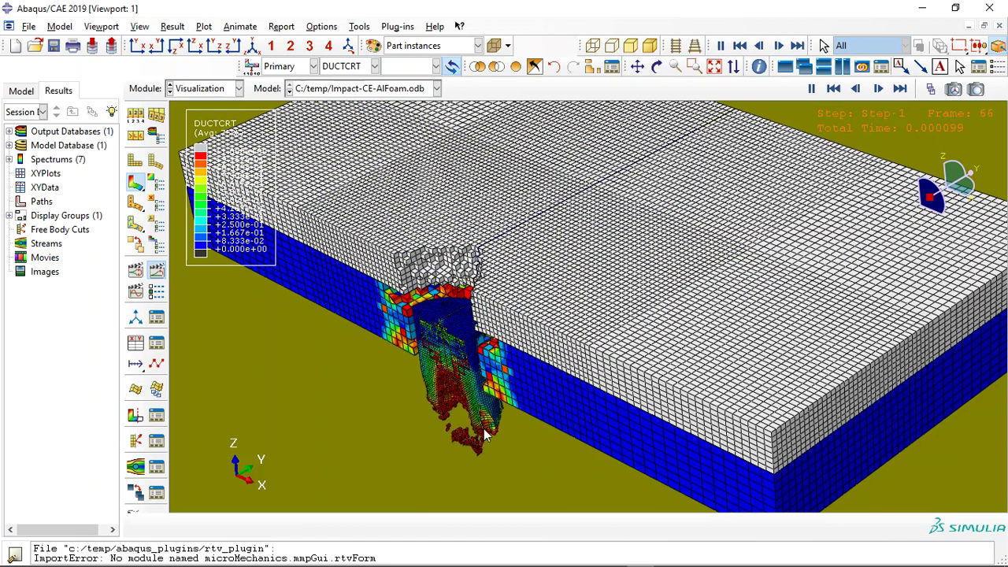
# - Show the impact's last frame (frame 100), zoom out, then bring the tutorial webpage forward
pyautogui.click(900, 89)
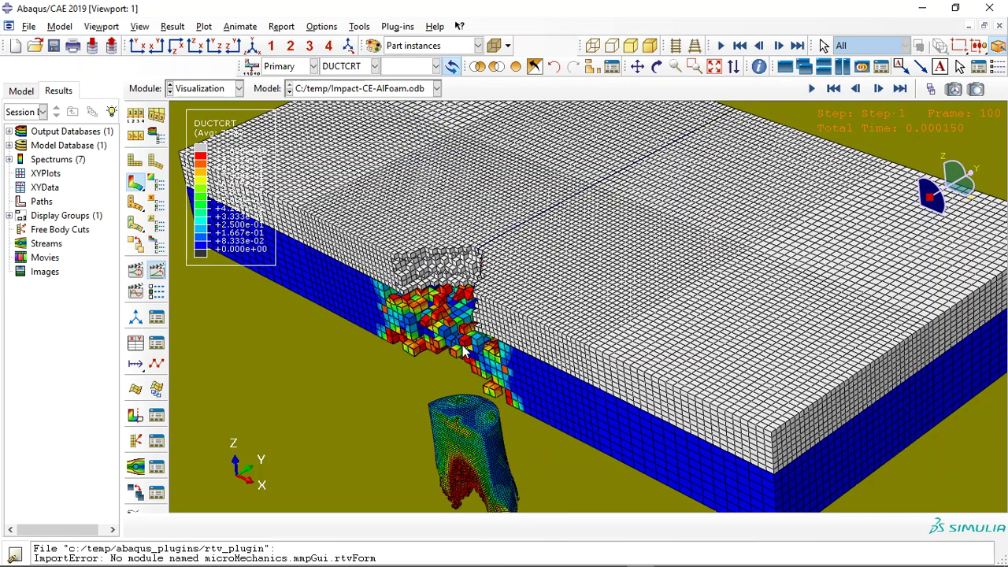
pyautogui.scroll(-1, 464, 351)
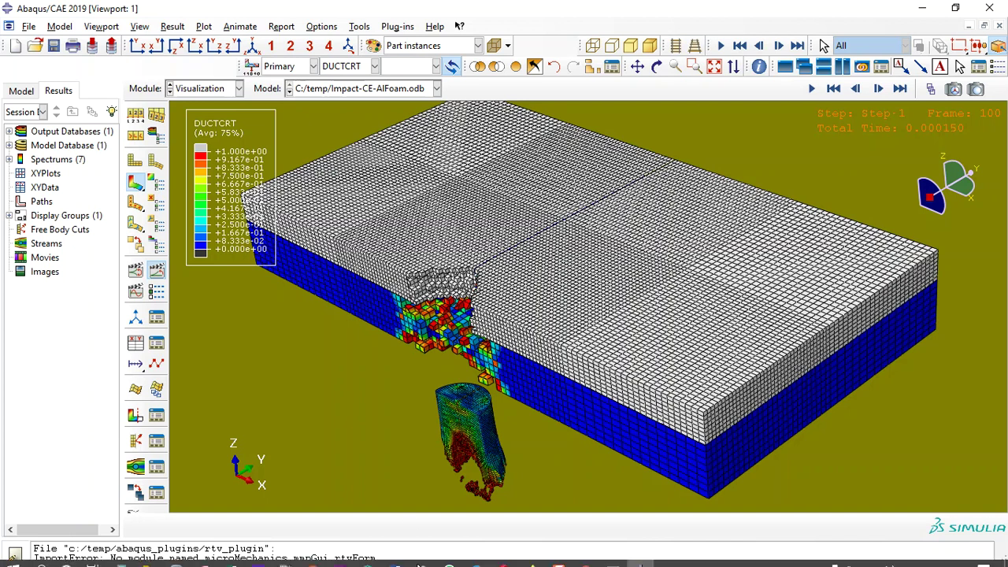
pyautogui.click(530, 557)
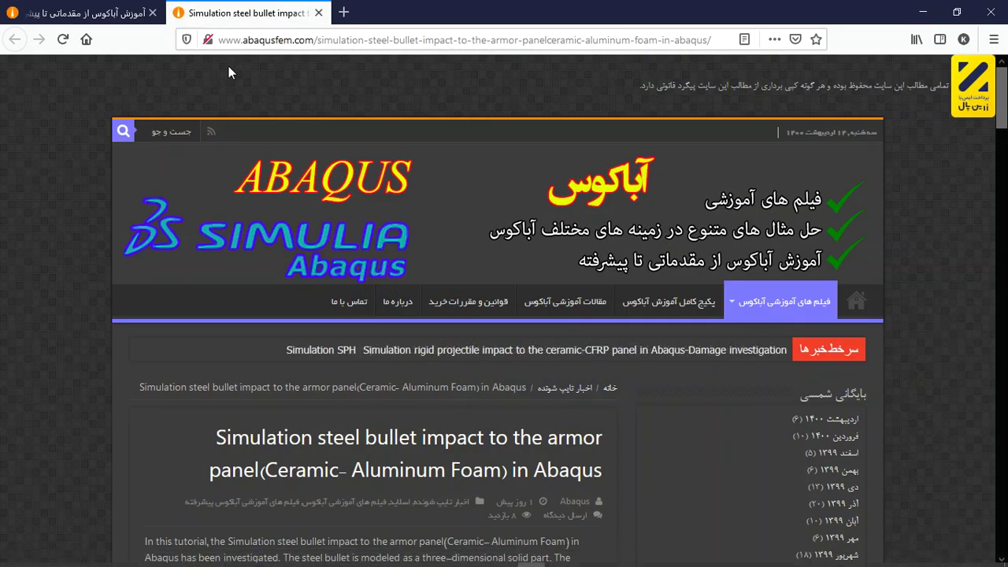
# - Open the steel bullet impact post from the latest posts on the abaqusfem.com home page
pyautogui.click(87, 12)
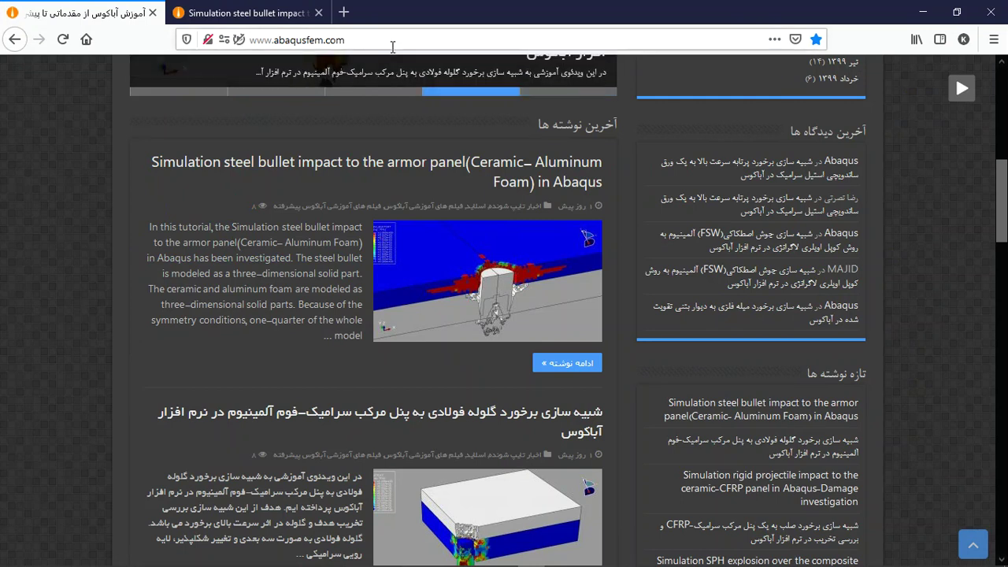
pyautogui.scroll(5, 397, 163)
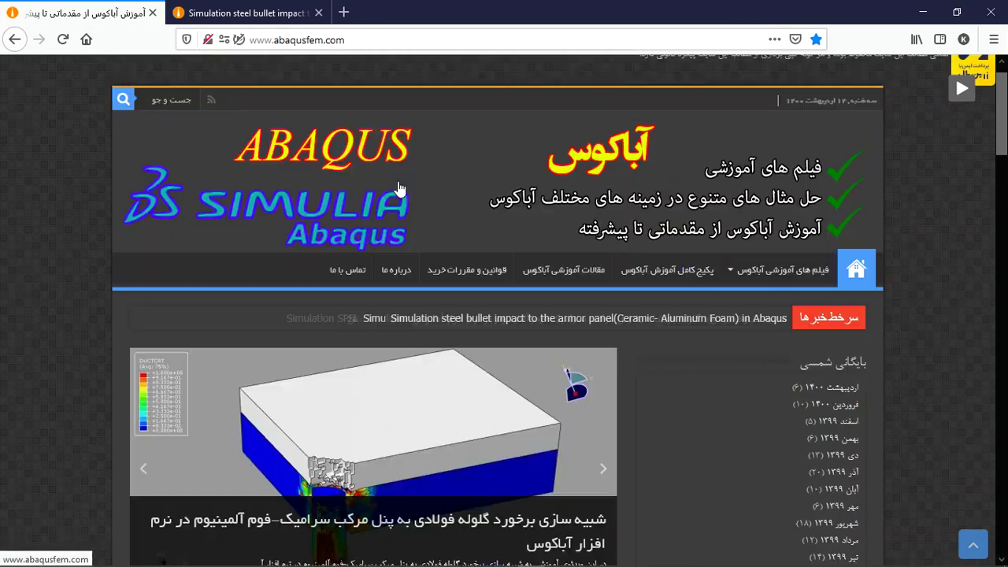
pyautogui.scroll(-3, 356, 355)
pyautogui.scroll(-2, 438, 446)
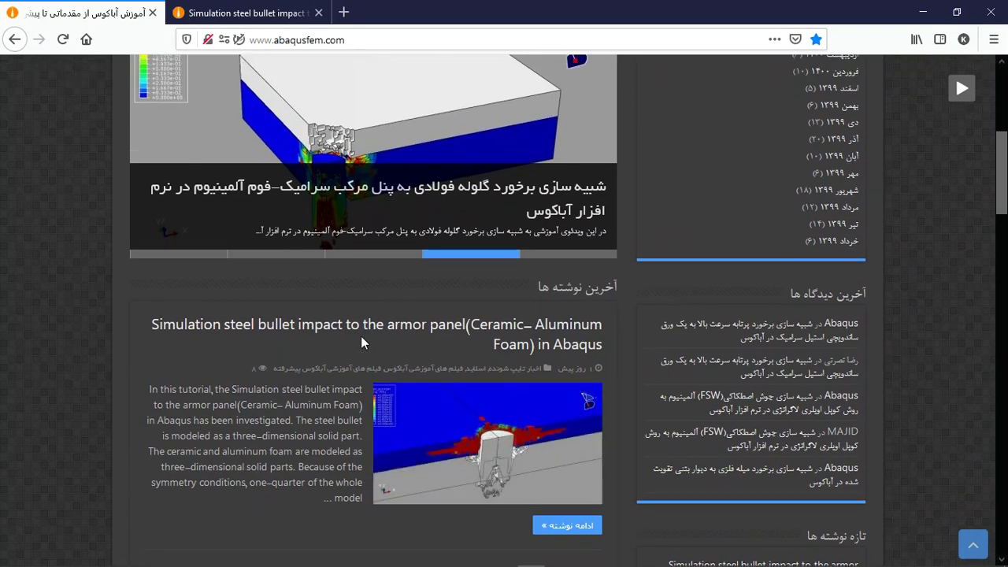
pyautogui.scroll(5, 367, 342)
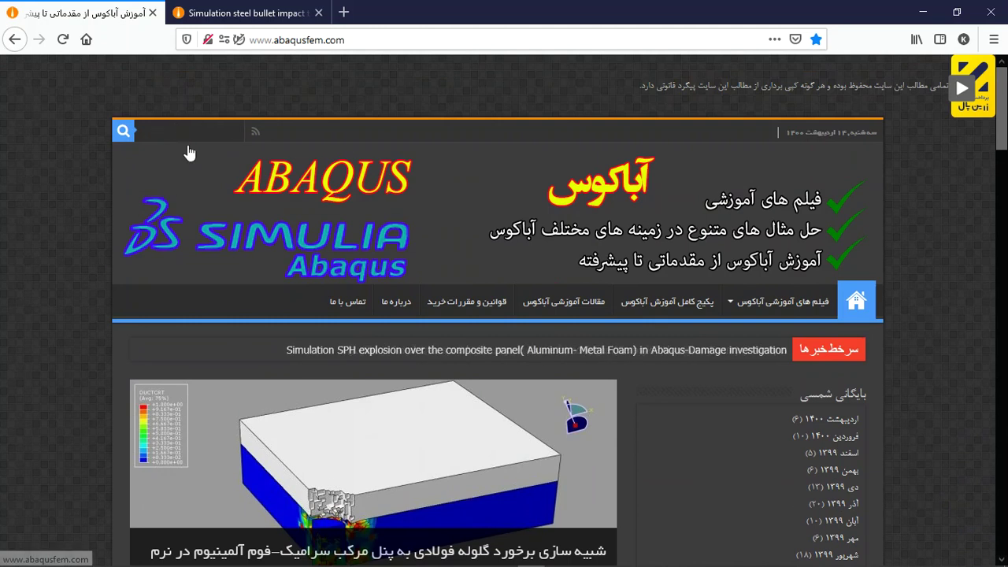
pyautogui.scroll(-3, 250, 155)
pyautogui.scroll(-1, 251, 155)
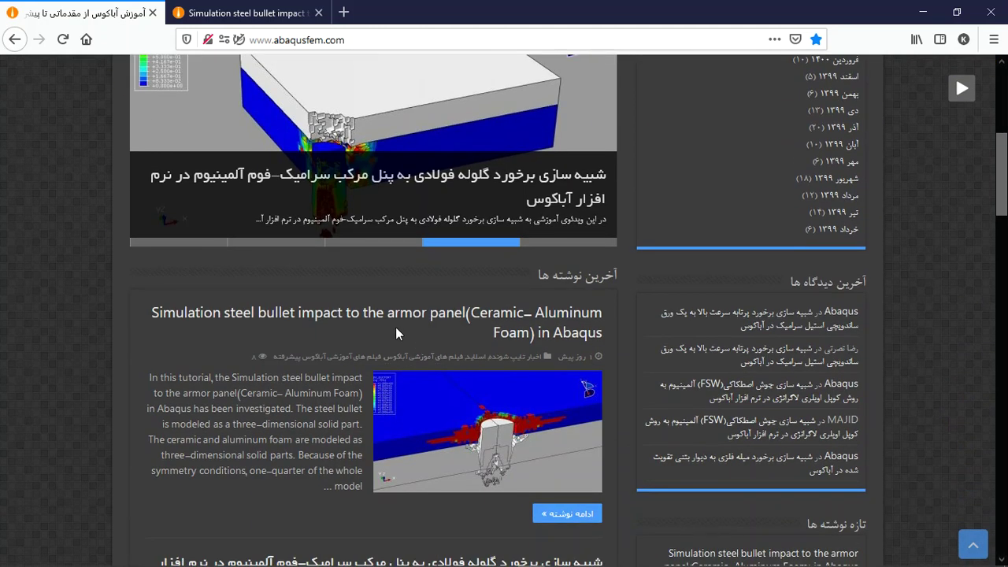
pyautogui.scroll(-1, 490, 360)
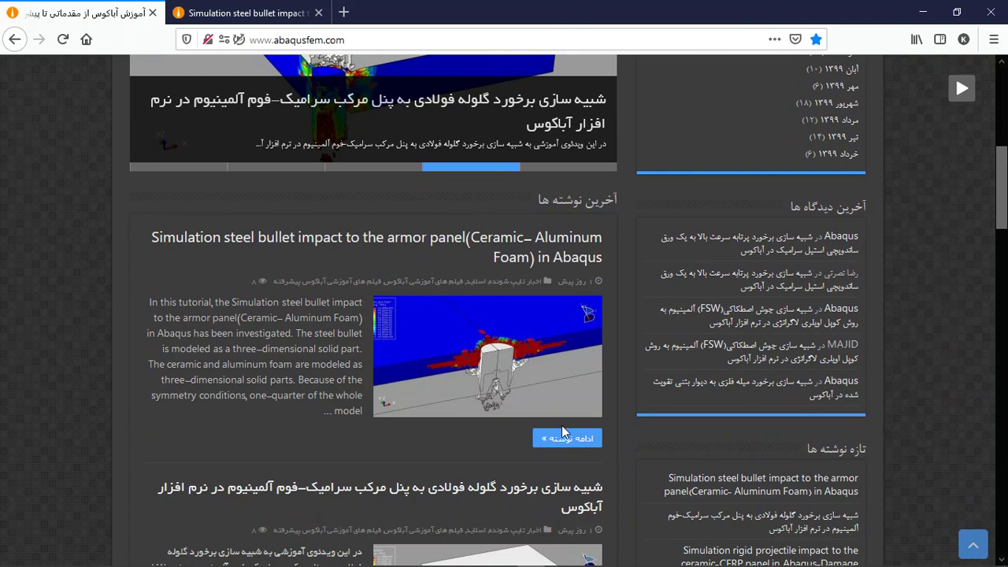
pyautogui.click(337, 225)
# - Scroll the article past the damage and stress result figures to the paid CAE, INP and video offer
pyautogui.scroll(-2, 320, 229)
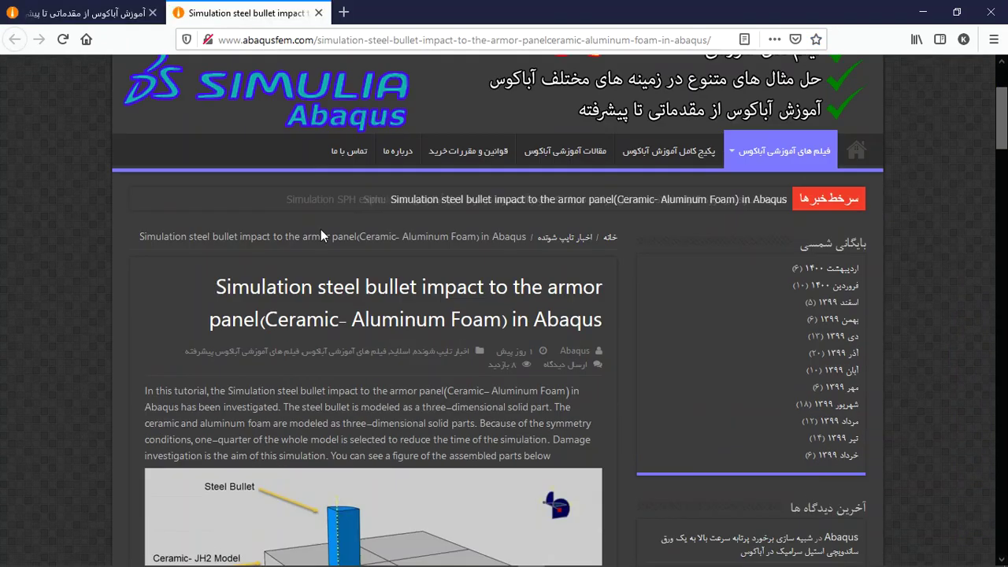
pyautogui.scroll(-1, 353, 304)
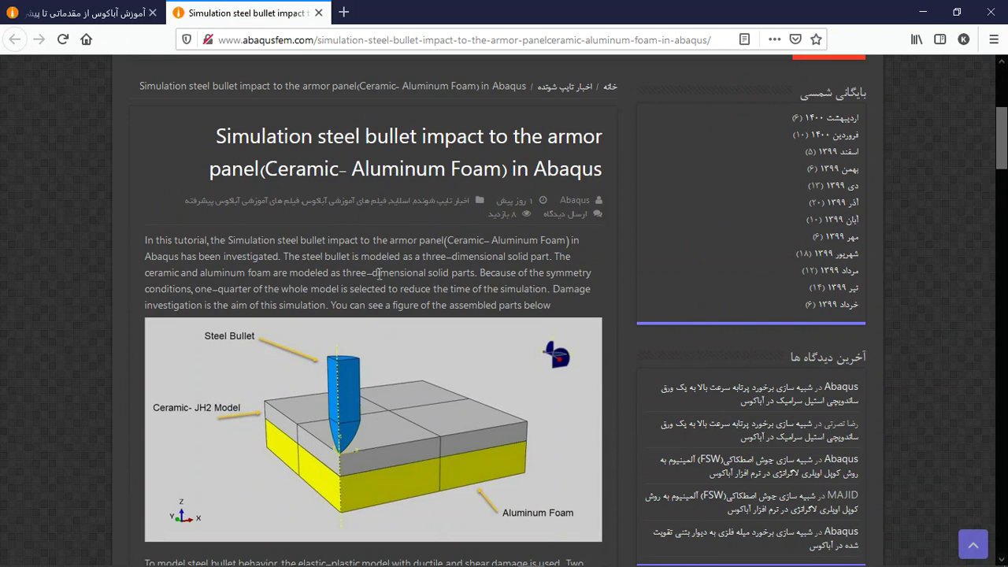
pyautogui.scroll(-2, 379, 273)
pyautogui.scroll(-1, 388, 275)
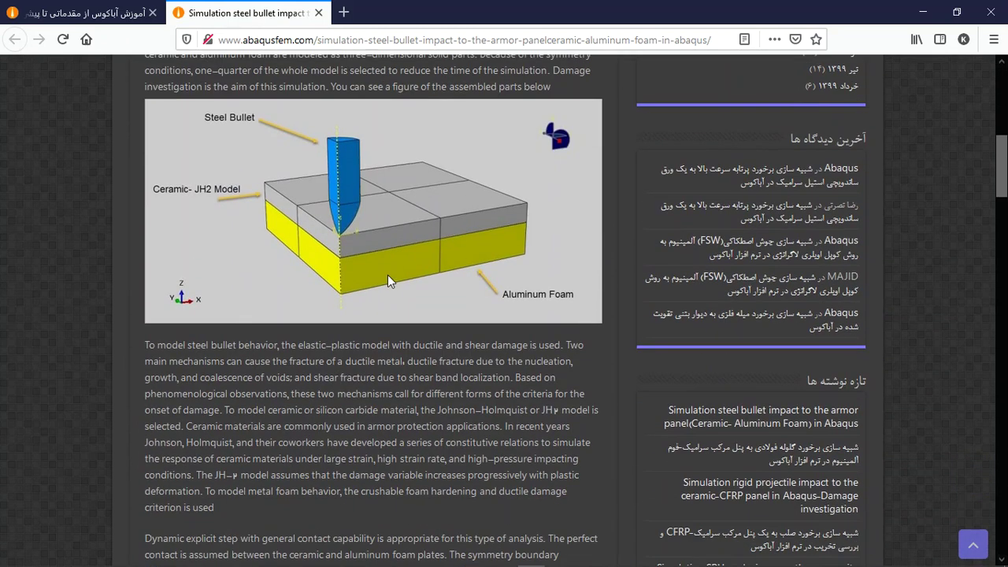
pyautogui.scroll(-2, 346, 250)
pyautogui.scroll(-3, 350, 252)
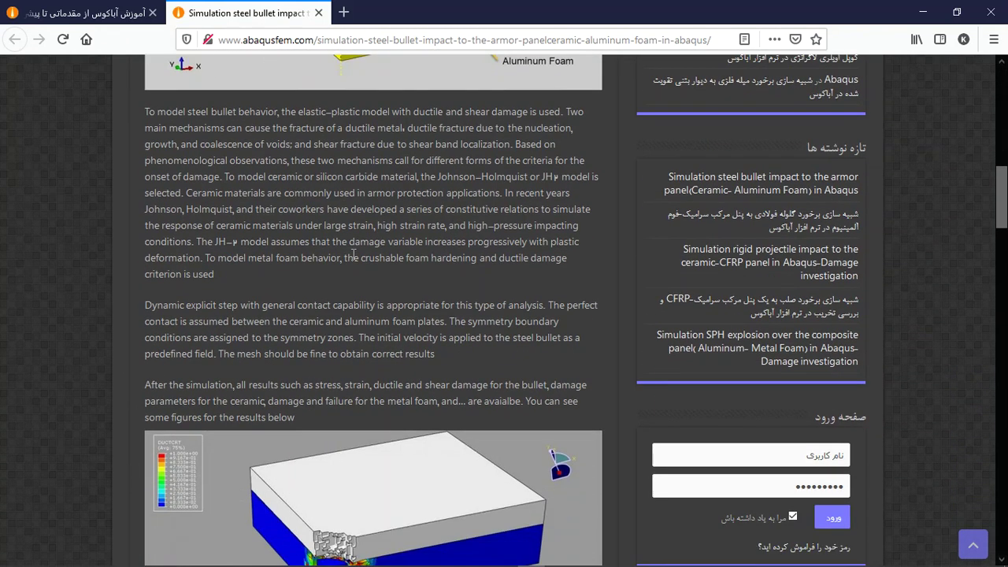
pyautogui.scroll(-4, 354, 253)
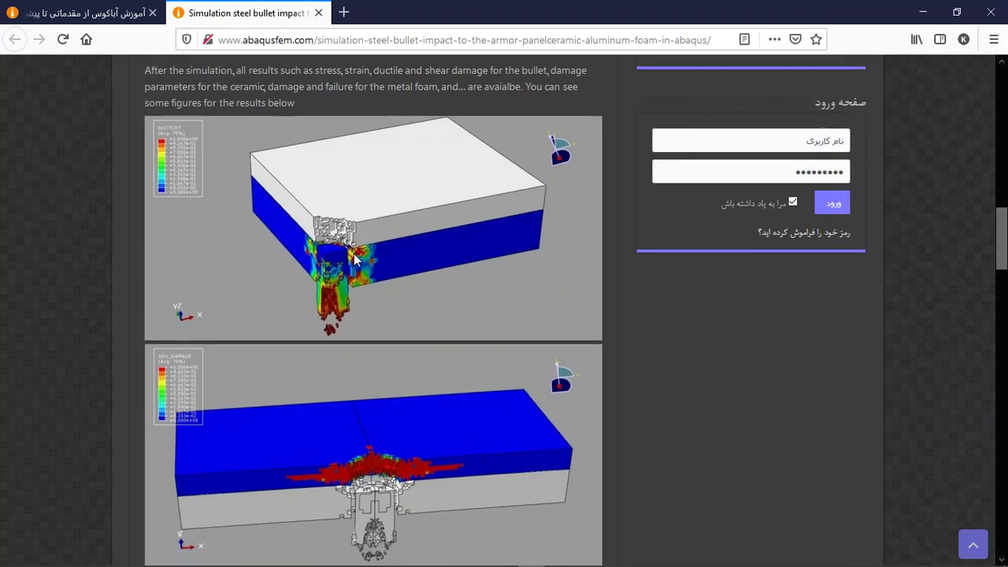
pyautogui.scroll(-4, 353, 254)
pyautogui.scroll(-2, 356, 256)
pyautogui.scroll(-2, 355, 253)
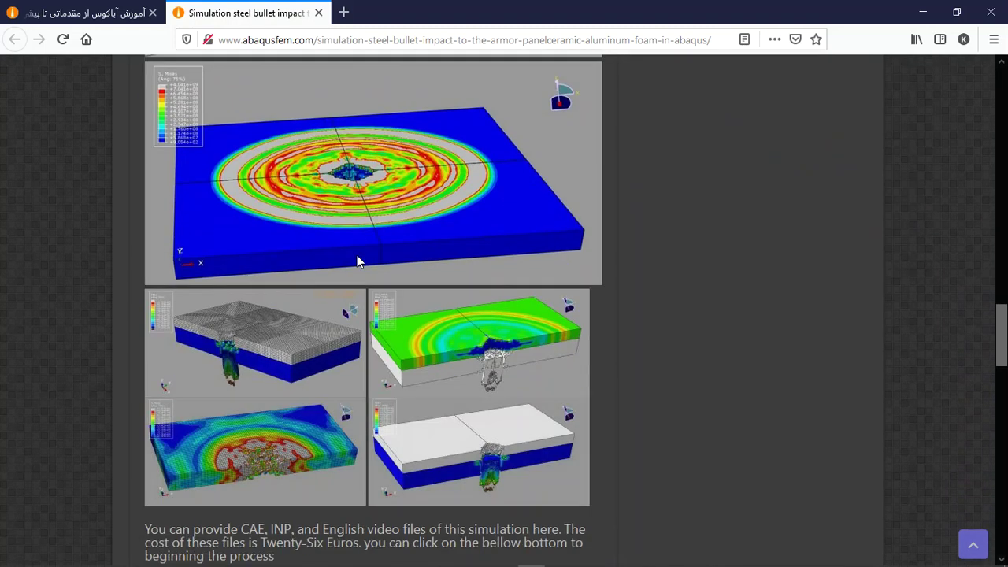
pyautogui.scroll(-2, 356, 254)
pyautogui.scroll(-1, 357, 255)
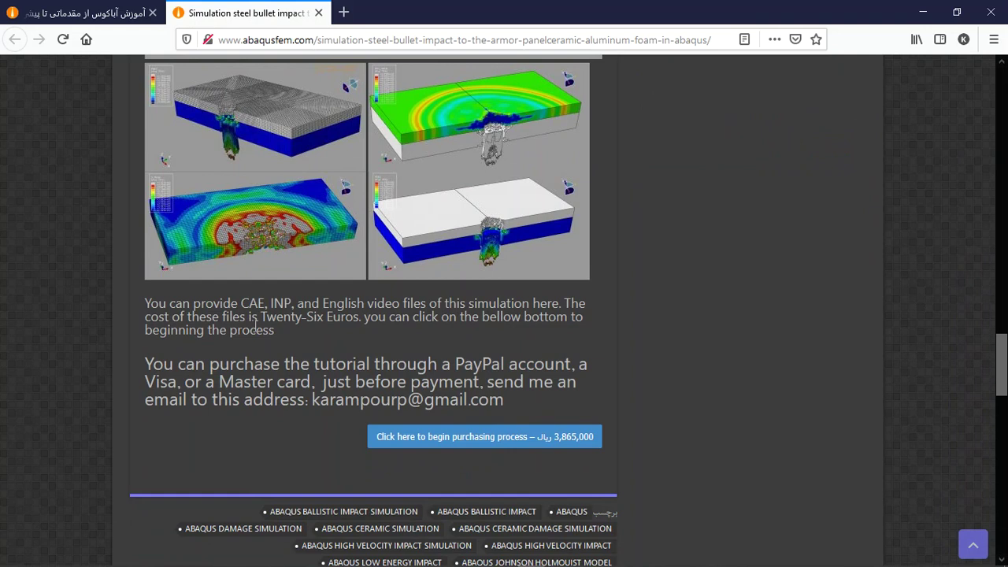
pyautogui.moveTo(238, 303)
pyautogui.mouseDown()
pyautogui.moveTo(437, 305)
pyautogui.moveTo(448, 314)
pyautogui.mouseUp()
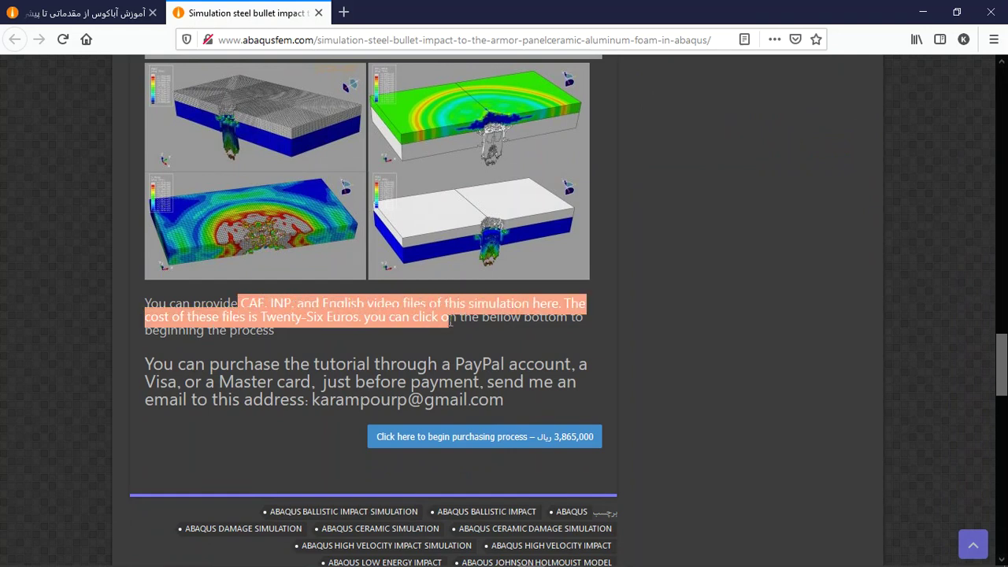
pyautogui.click(450, 319)
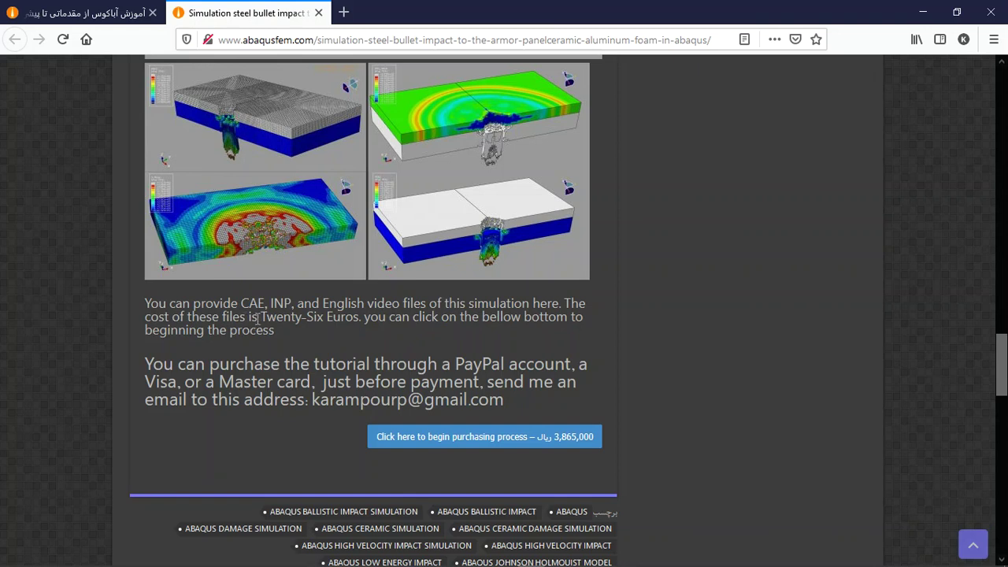
pyautogui.moveTo(261, 317); pyautogui.dragTo(344, 333)
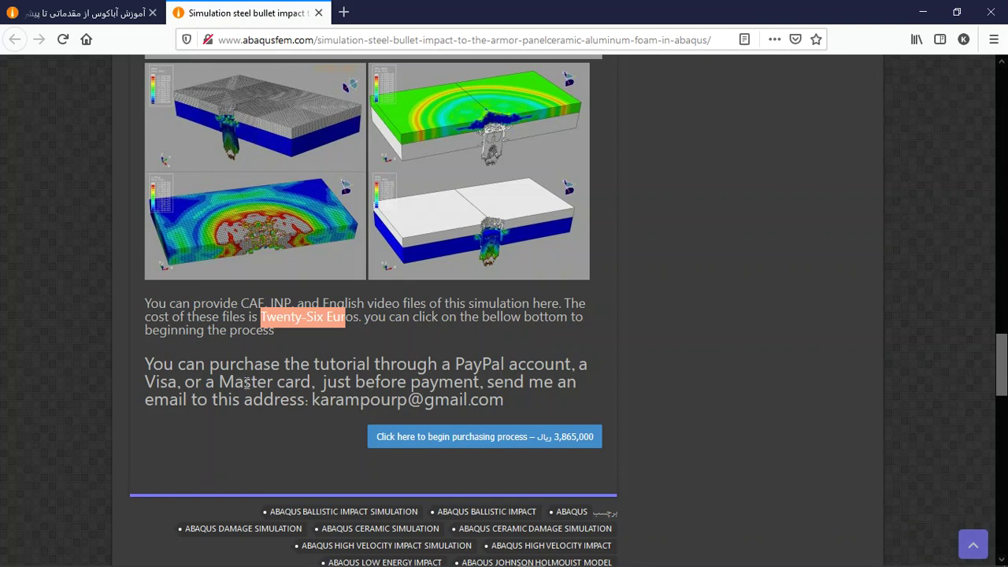
pyautogui.moveTo(311, 400); pyautogui.dragTo(501, 399)
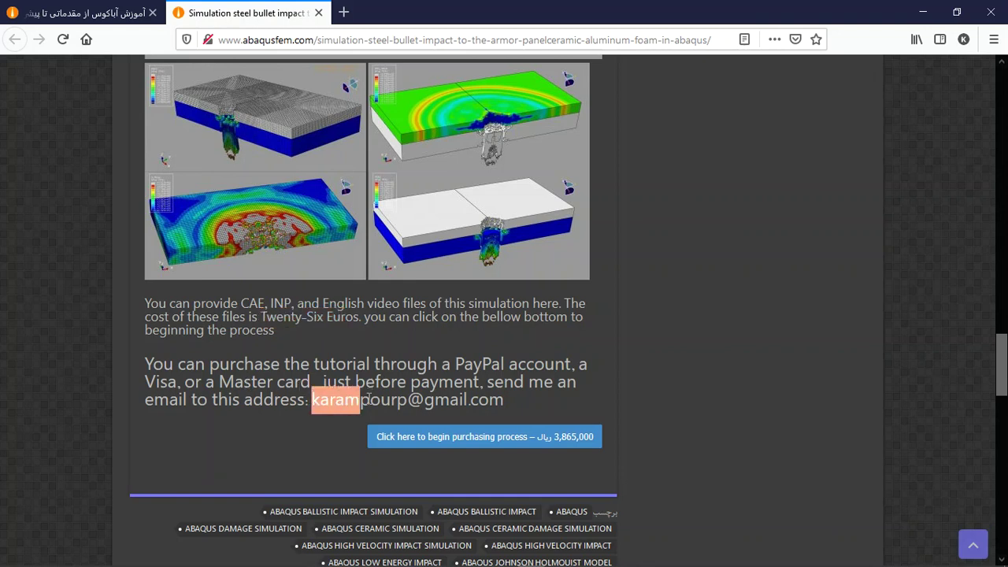